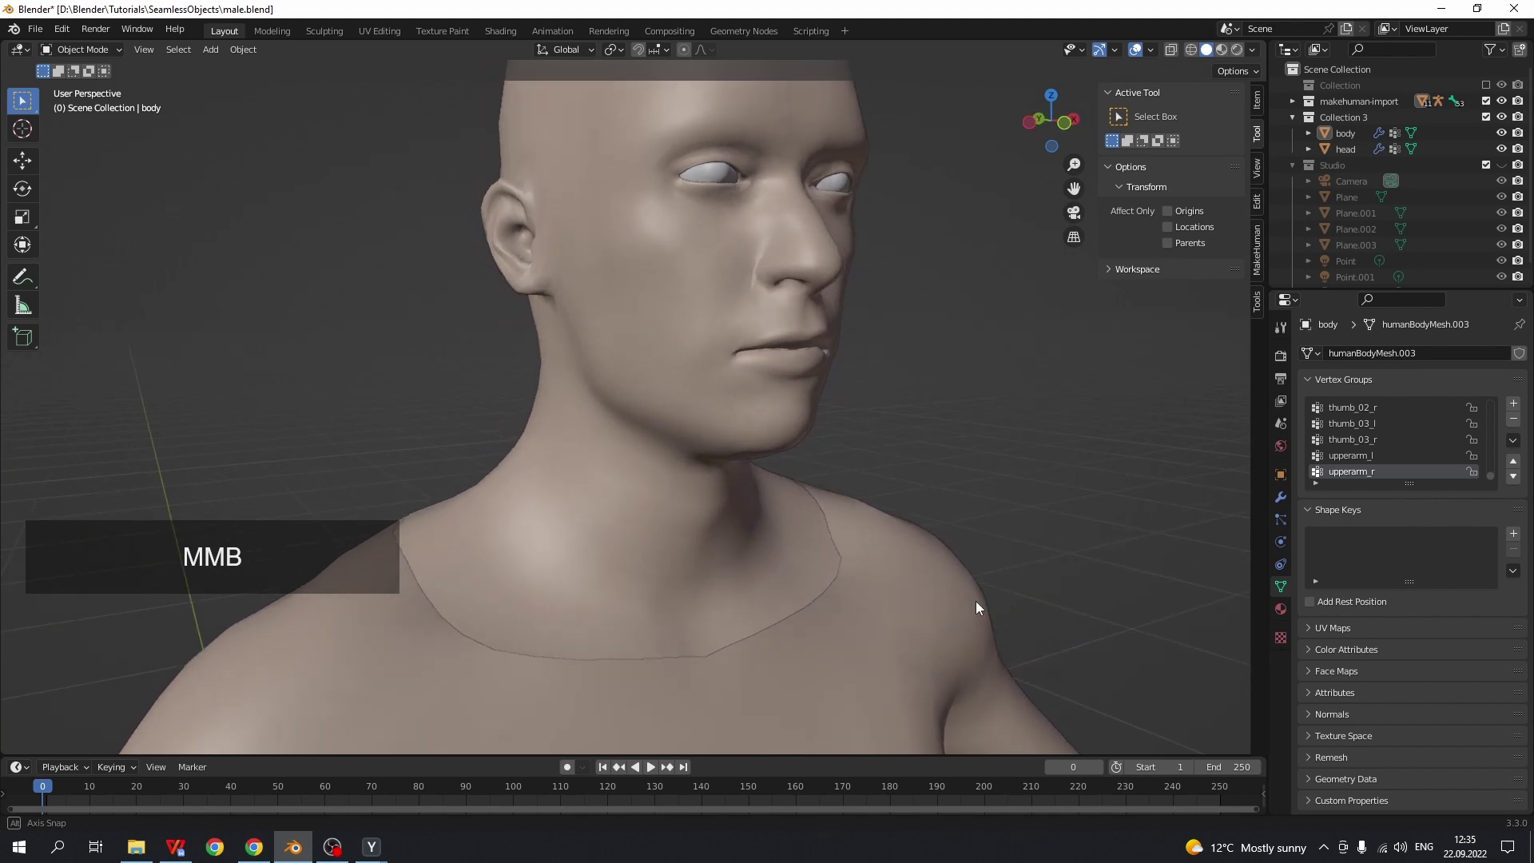
- Turn off Outline in the viewport shading settings and orbit around the head to see the neck seam
scroll(1125, 295, down, 2)
click(1252, 49)
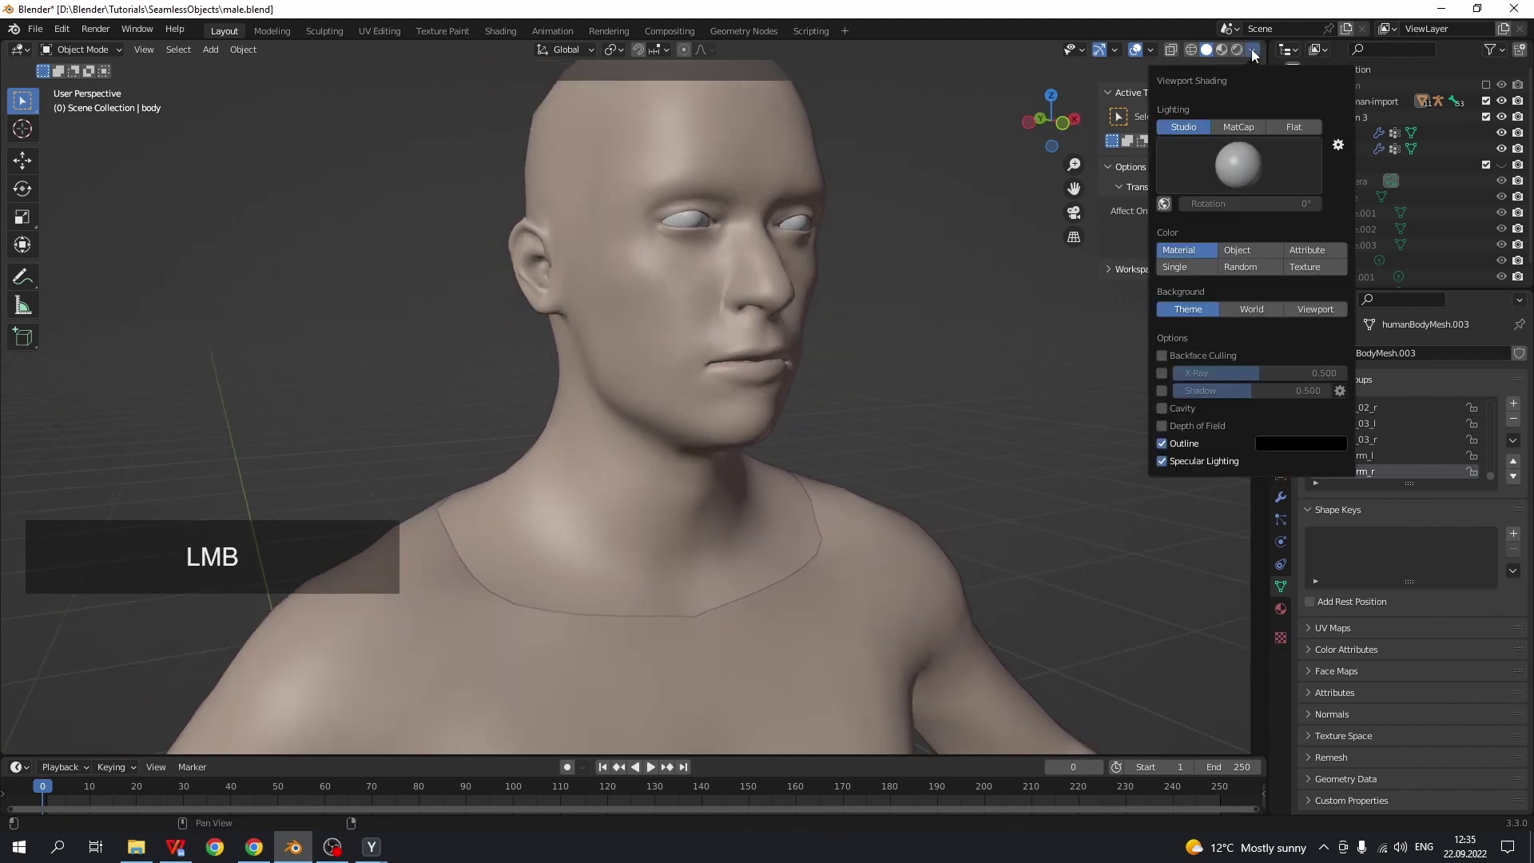
click(1163, 443)
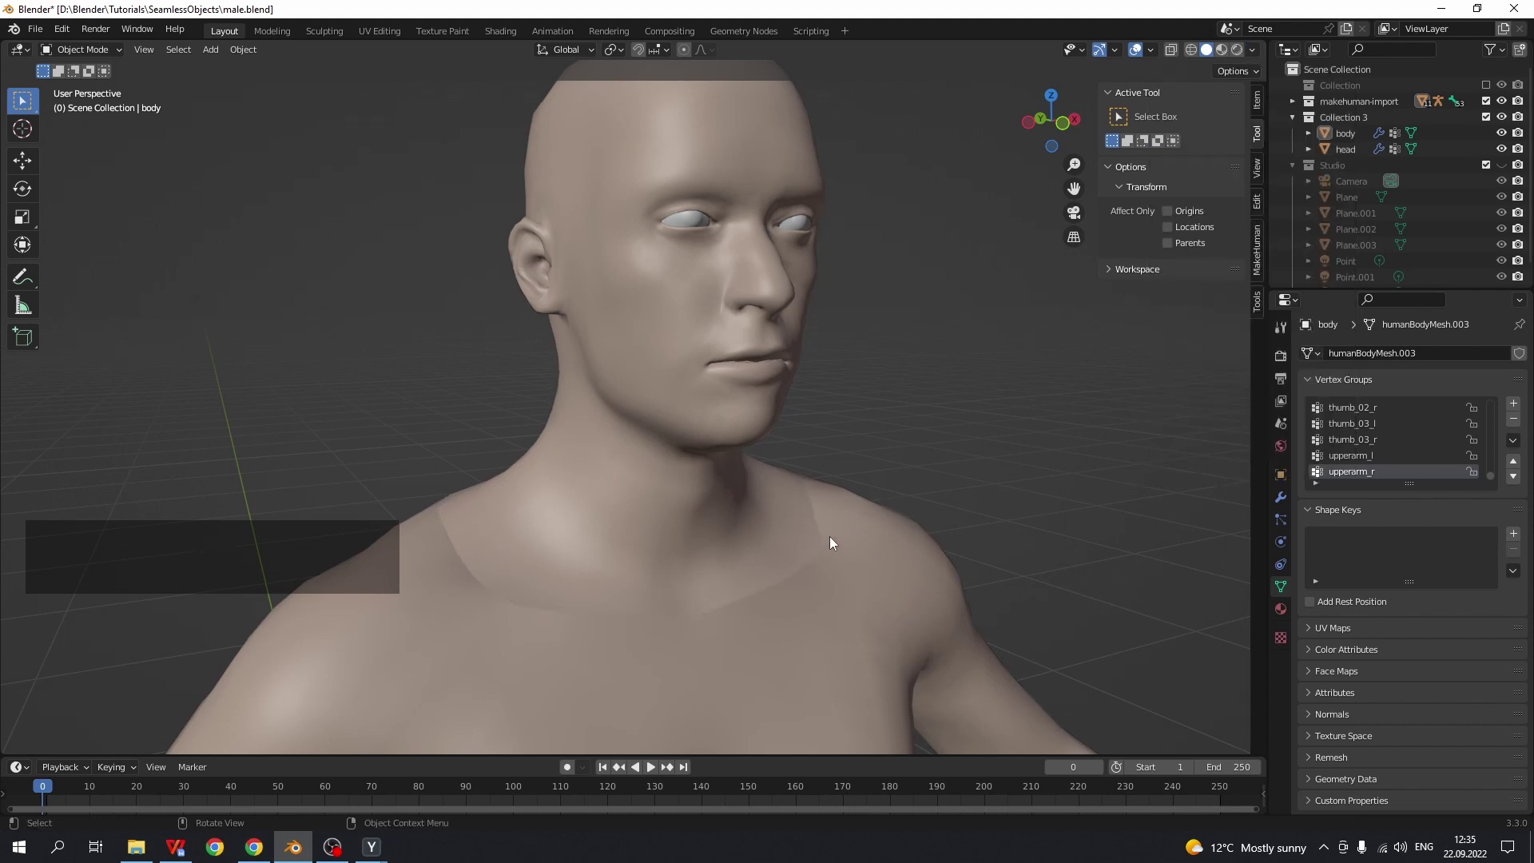
middle_drag(830, 537, 787, 553)
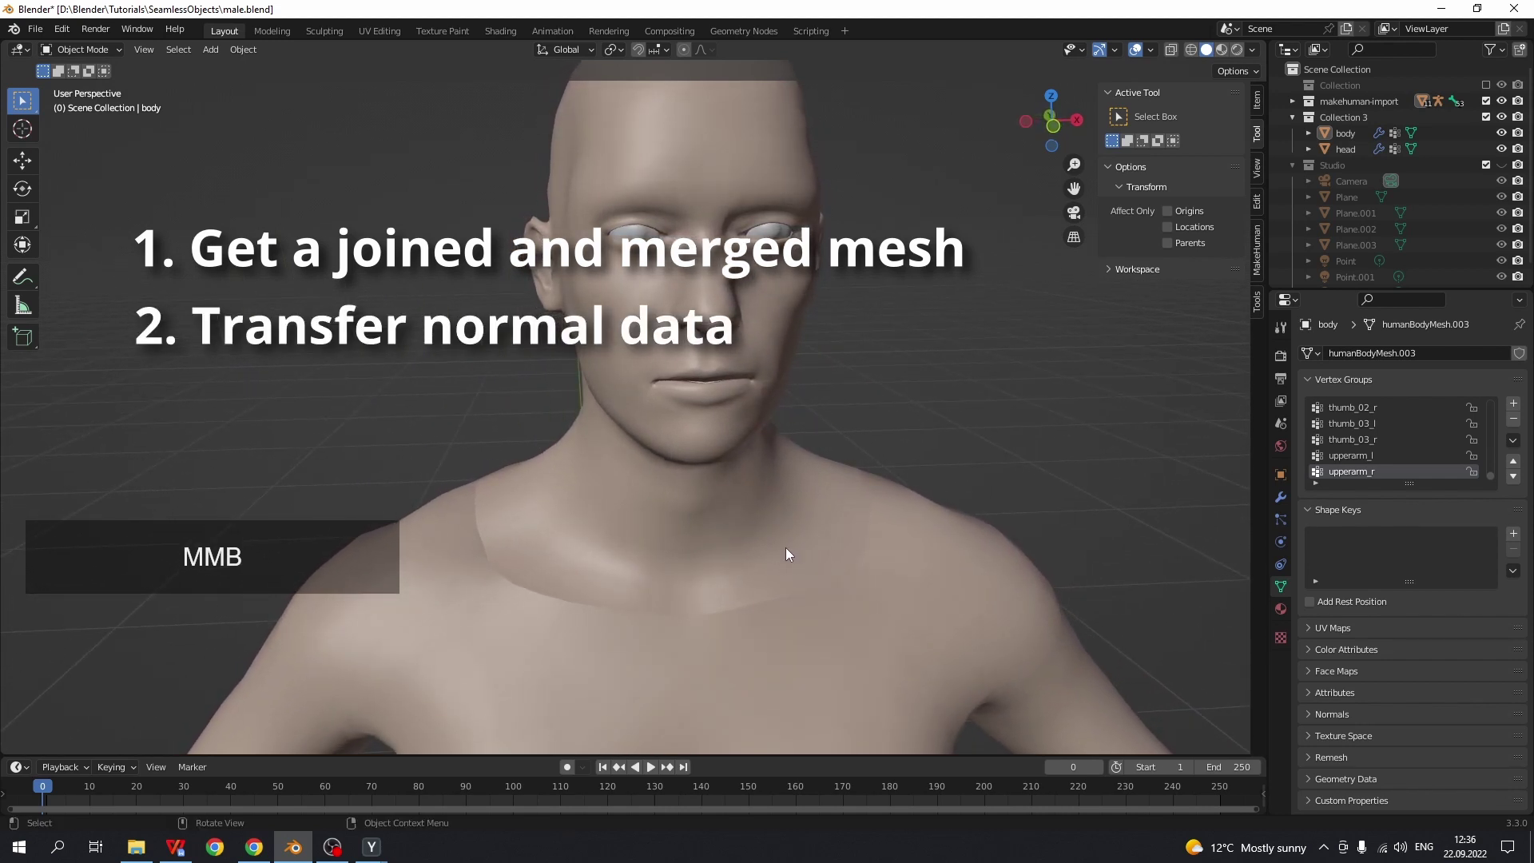
- Duplicate the body and head in place and join the copies into one object
click(565, 640)
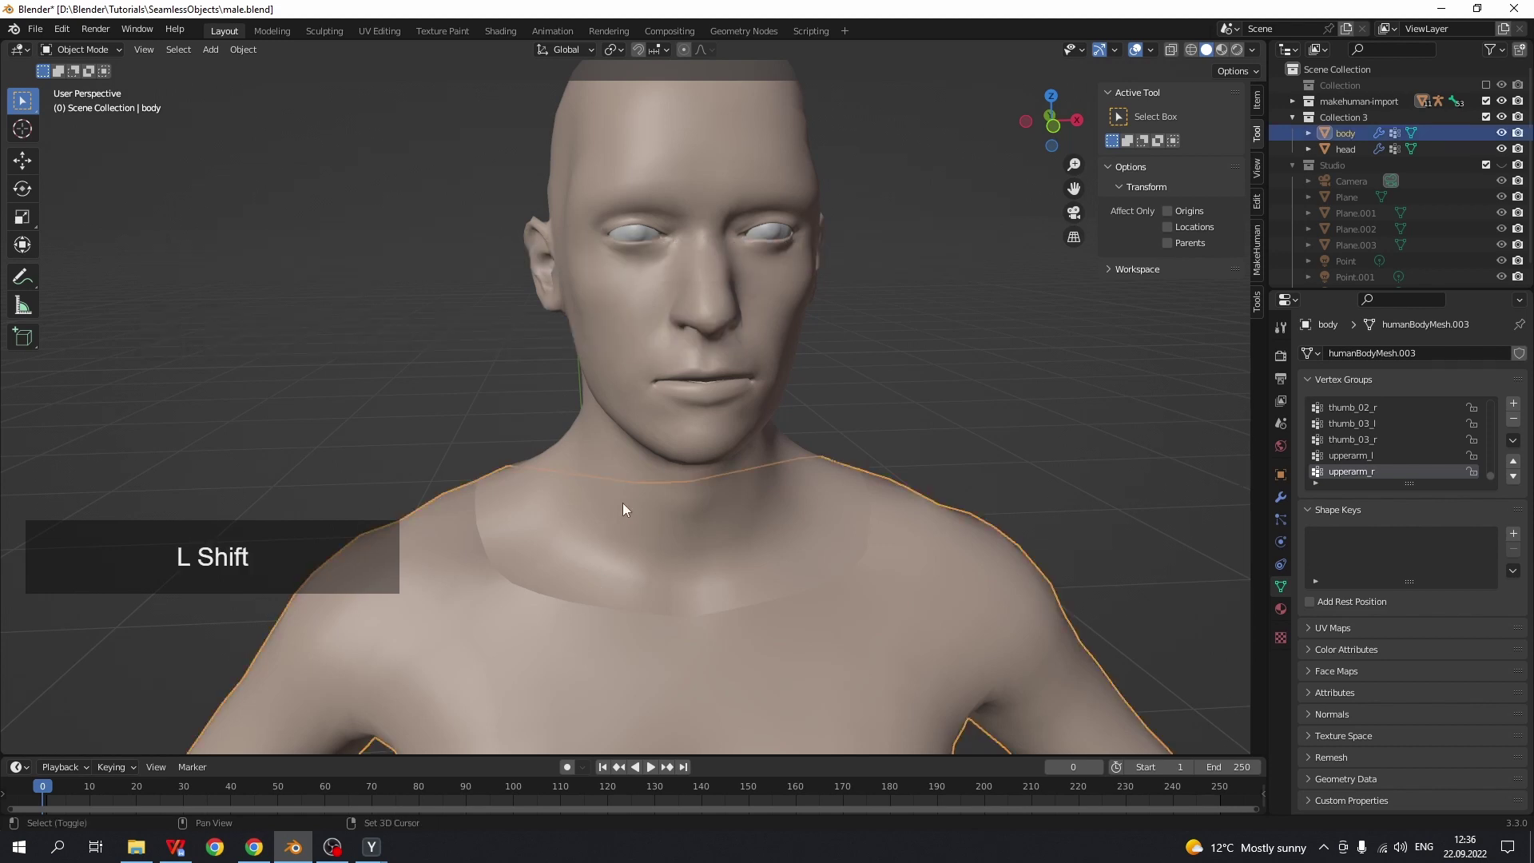
shift+click(607, 439)
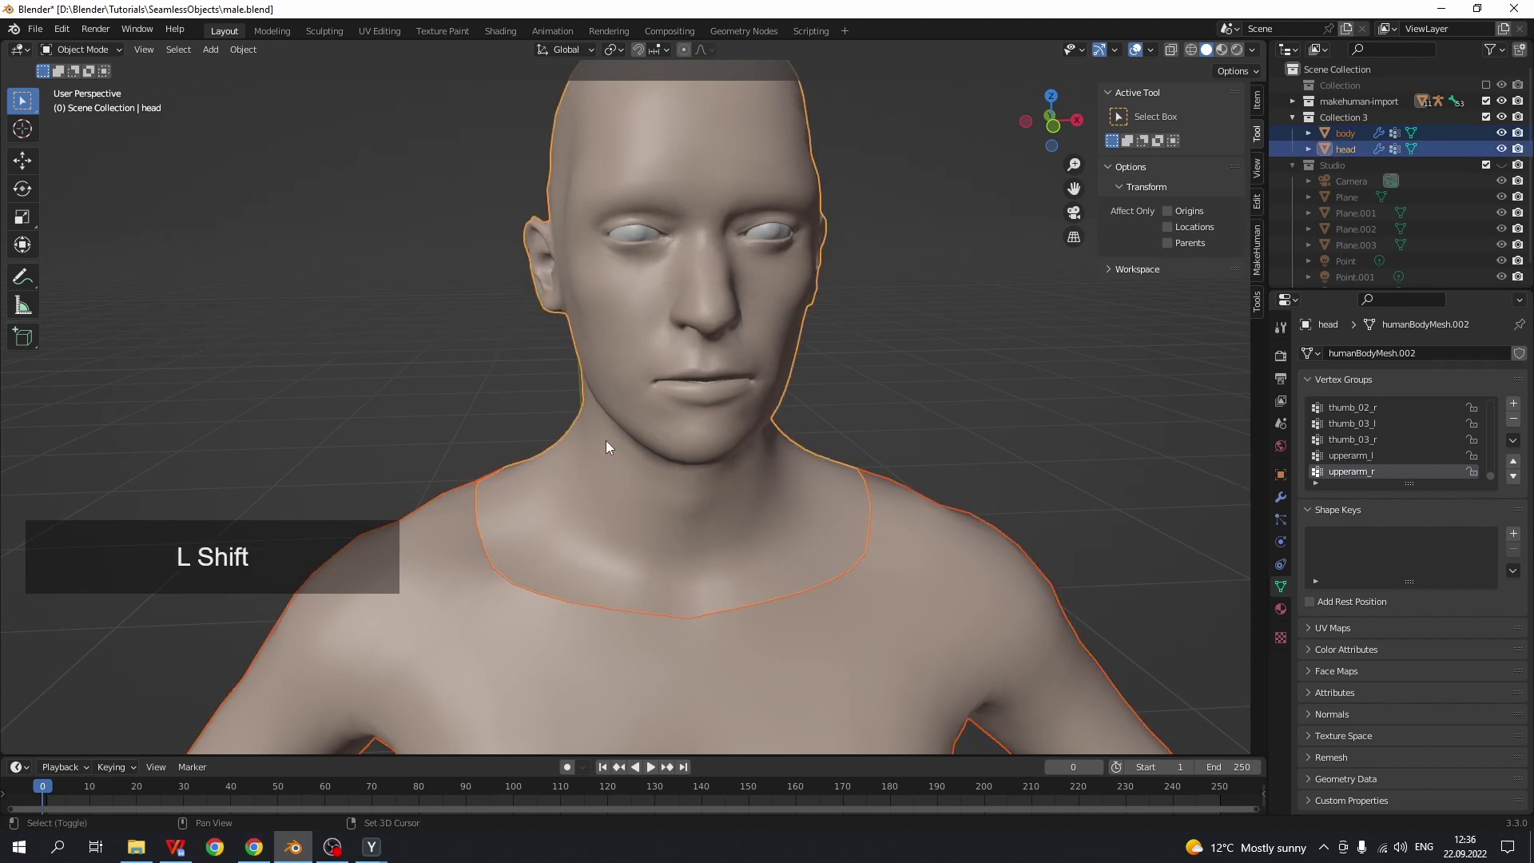
key(shift+d)
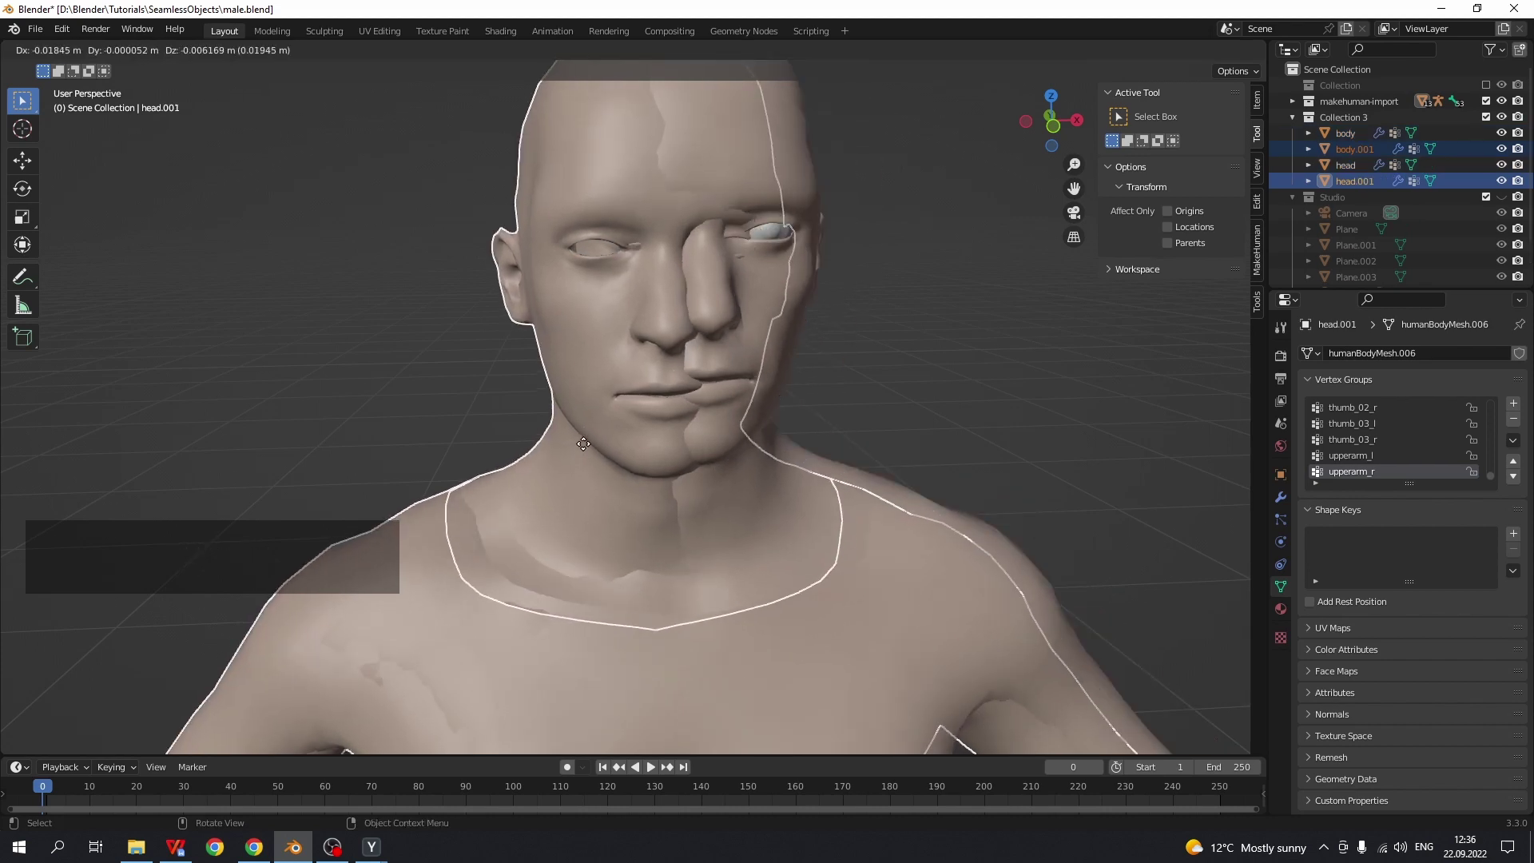
right_click(601, 469)
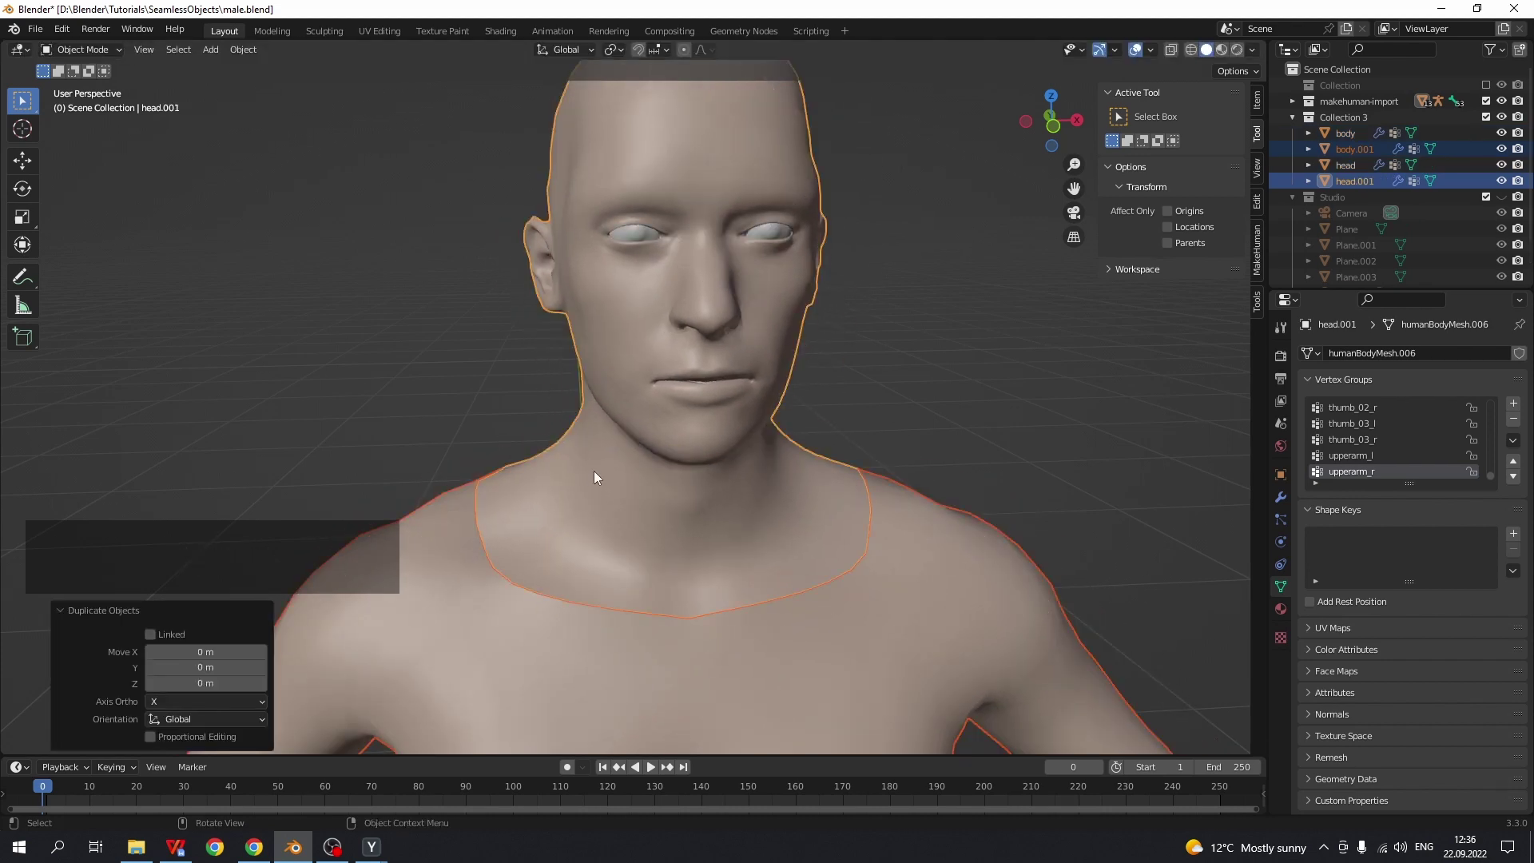
key(ctrl+j)
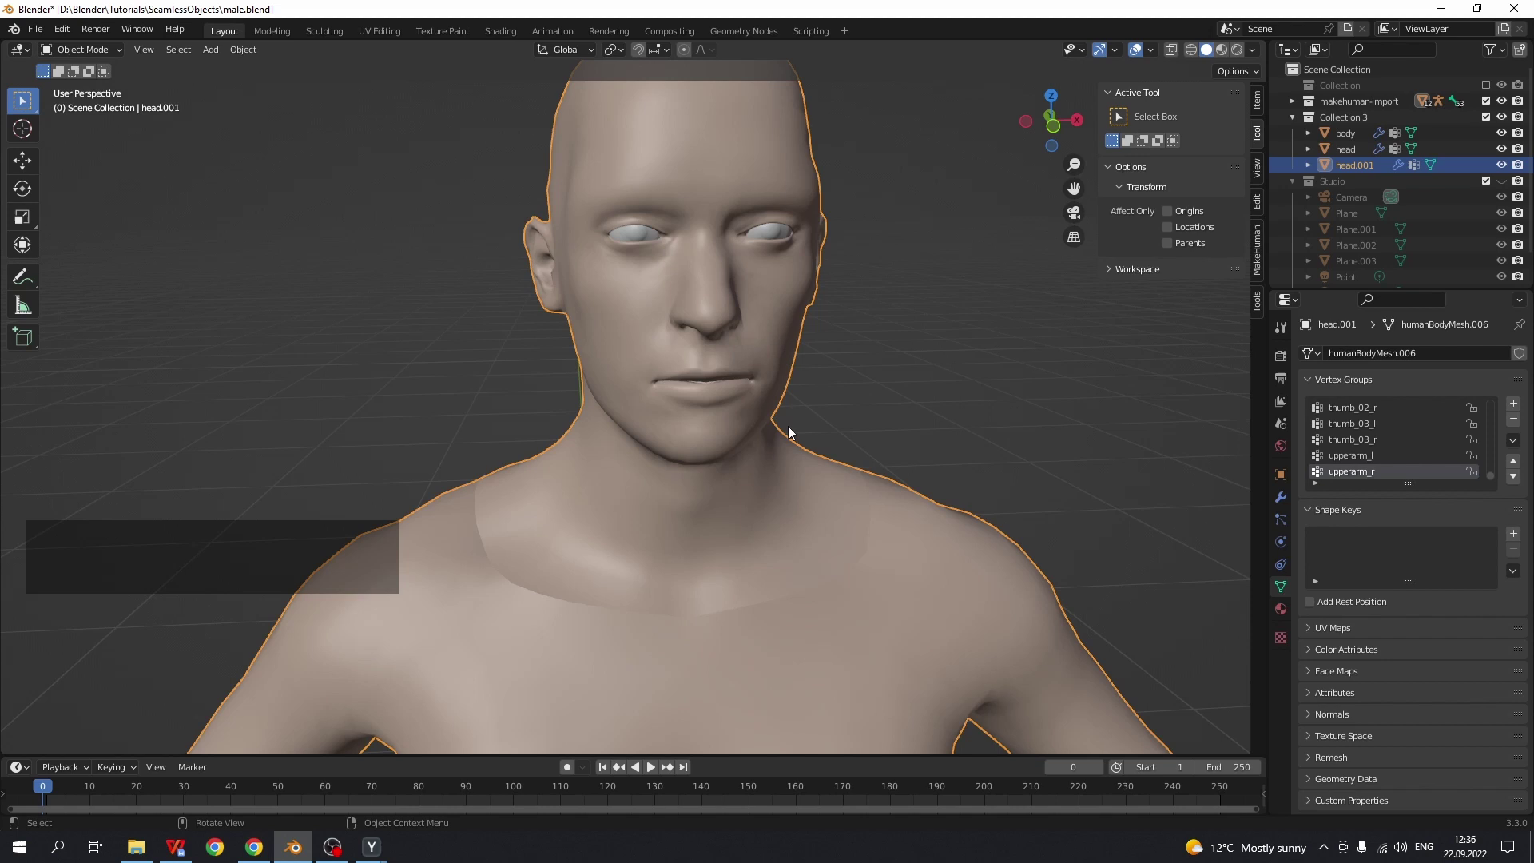
- Rename the joined object to 'joined_body' and hide the original body and head
double_click(1339, 166)
text(joi)
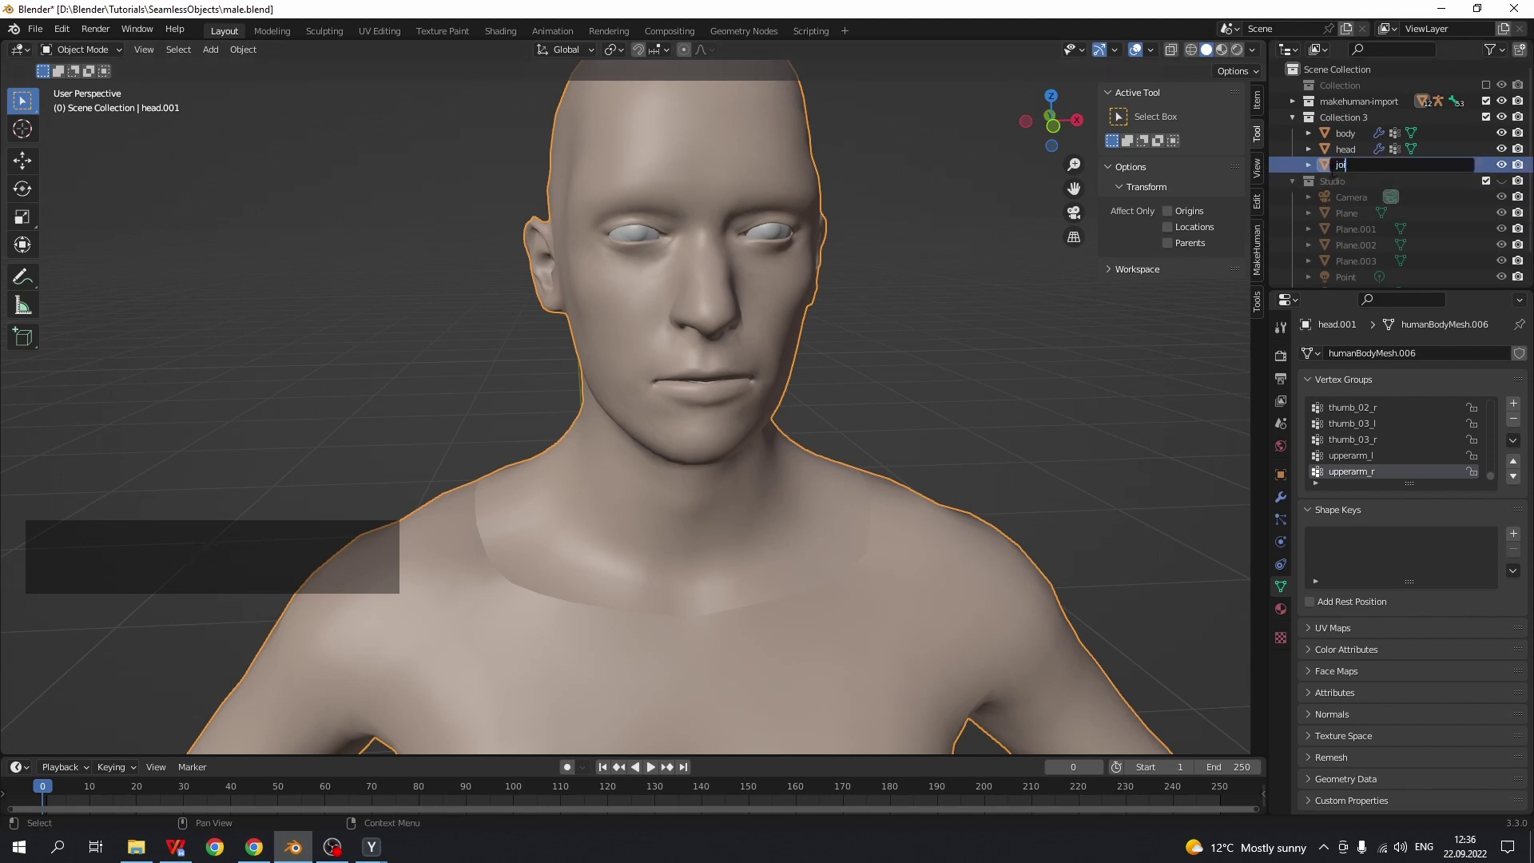
text(ned_body)
key(Return)
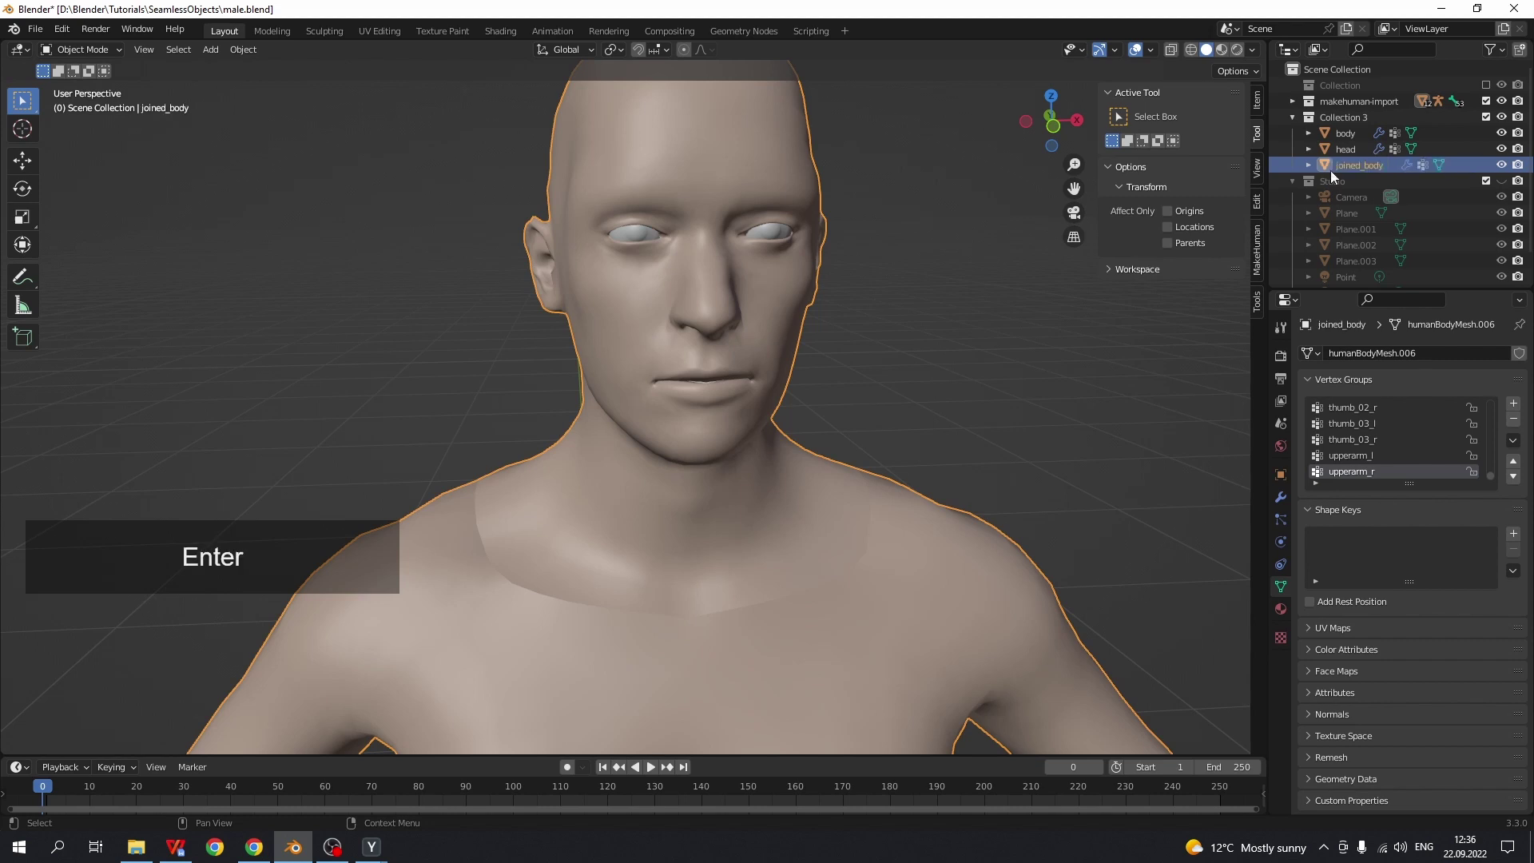
drag(1500, 150, 1495, 134)
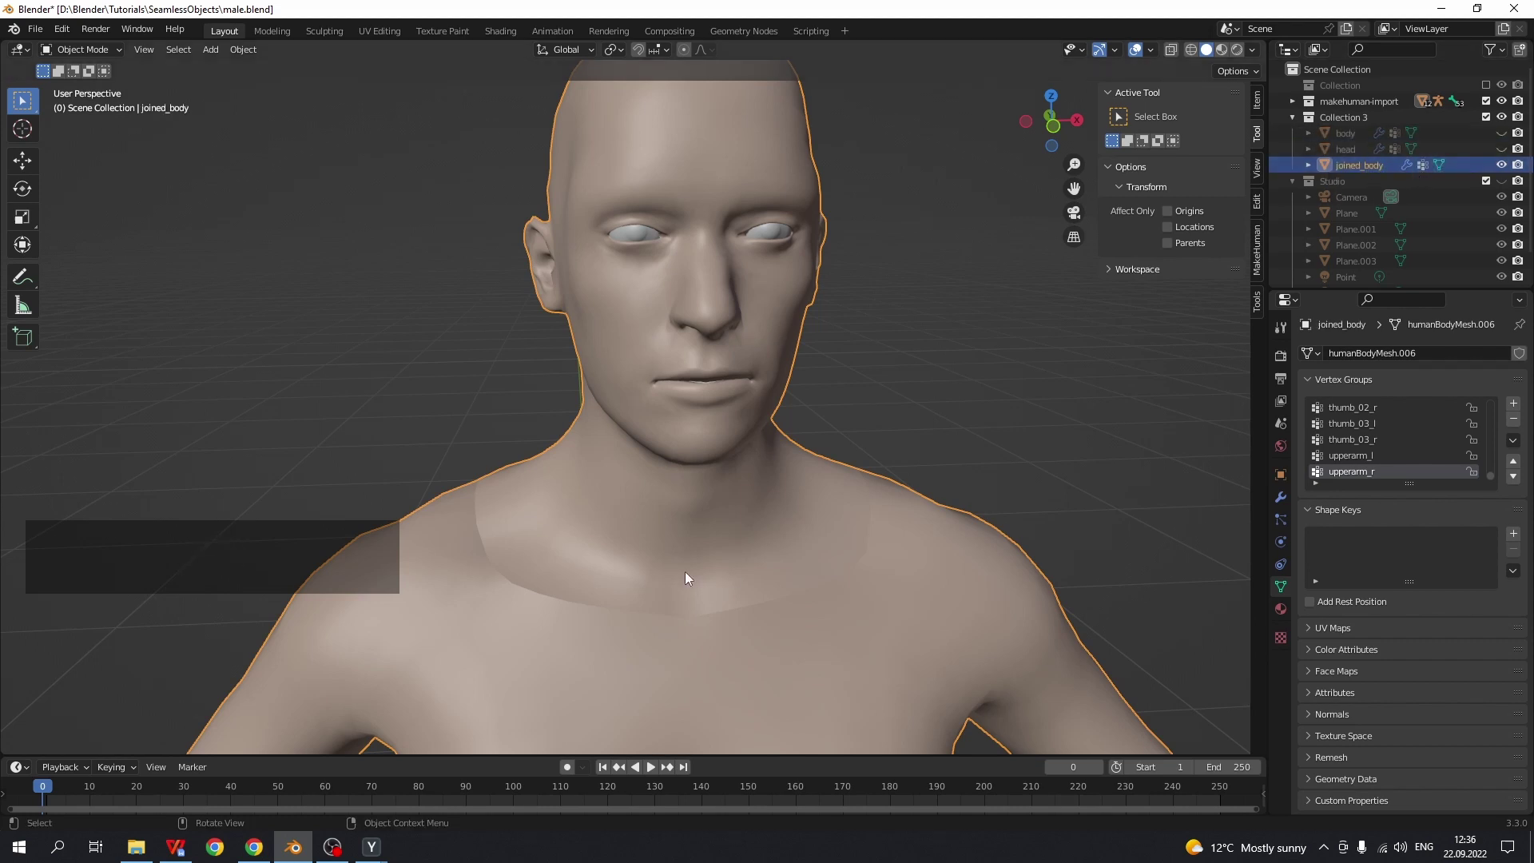
middle_drag(681, 574, 644, 586)
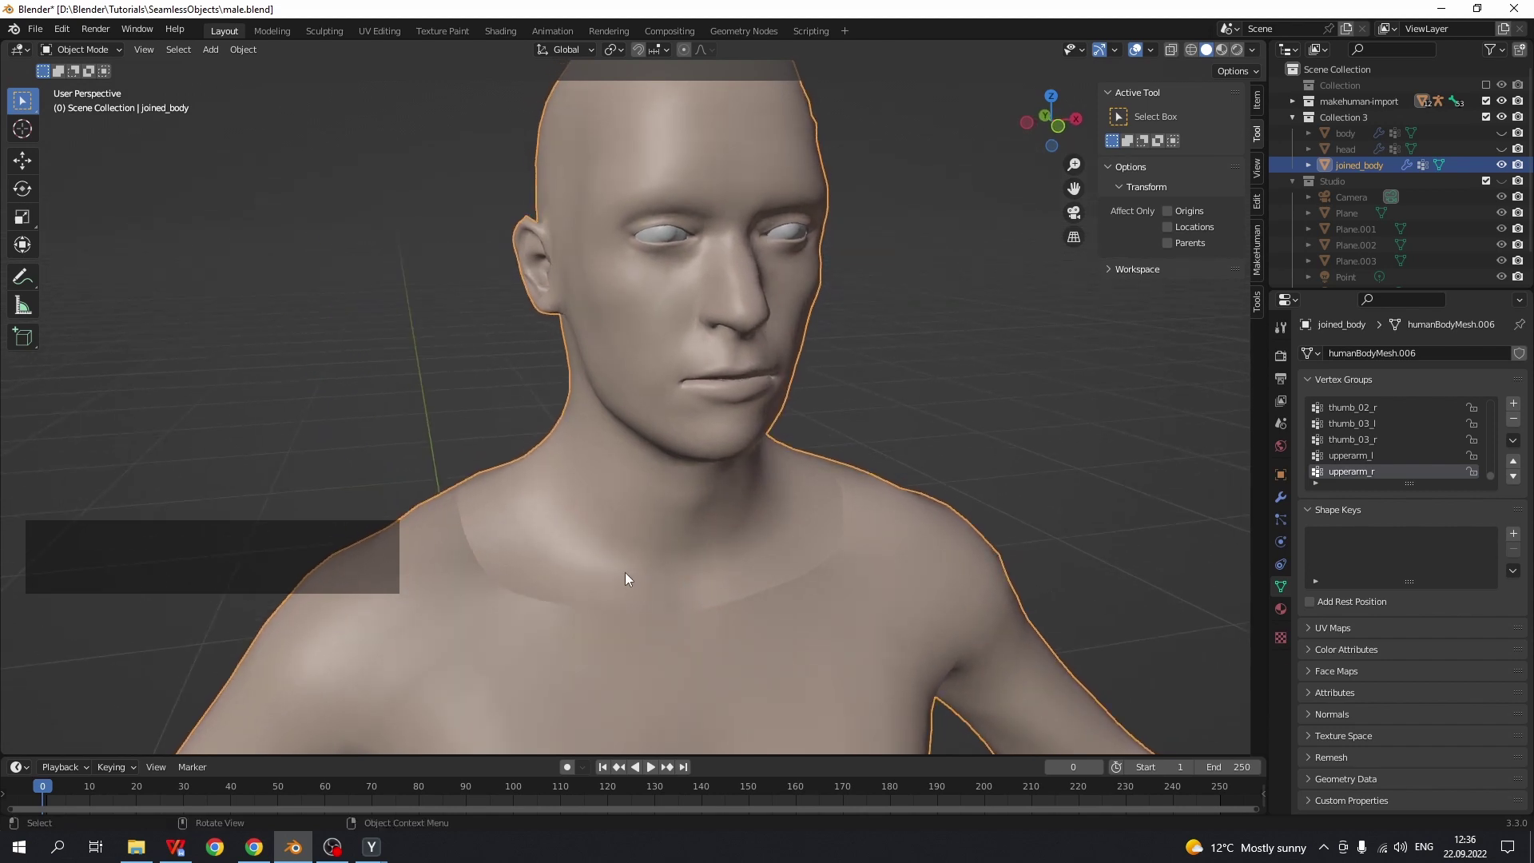
click(613, 572)
- In Edit Mode, move a neck seam vertex to reveal the split, then cancel the move
key(Tab)
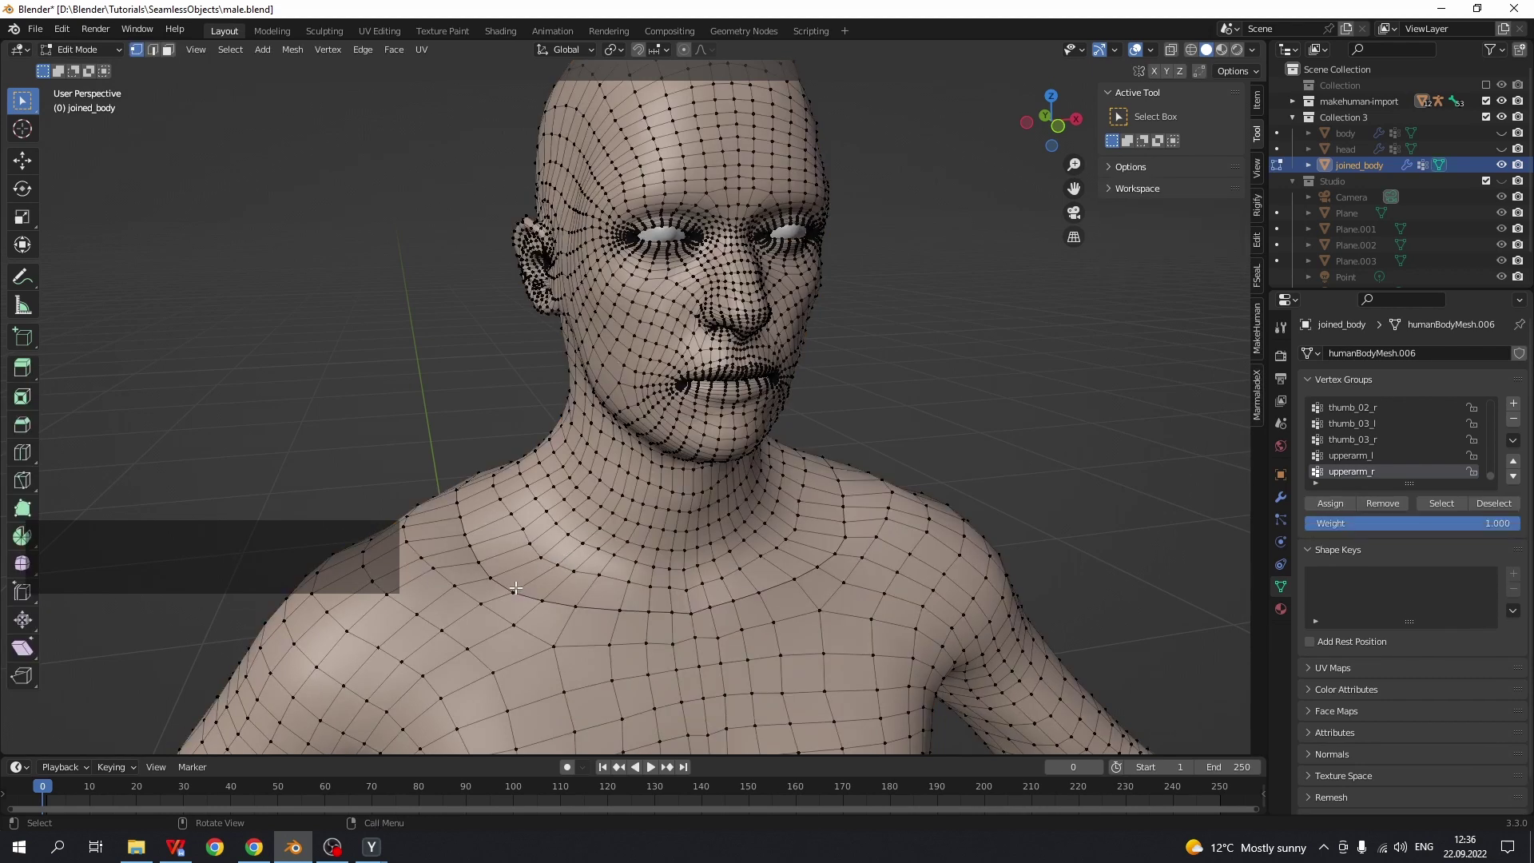
click(136, 49)
click(494, 578)
key(g)
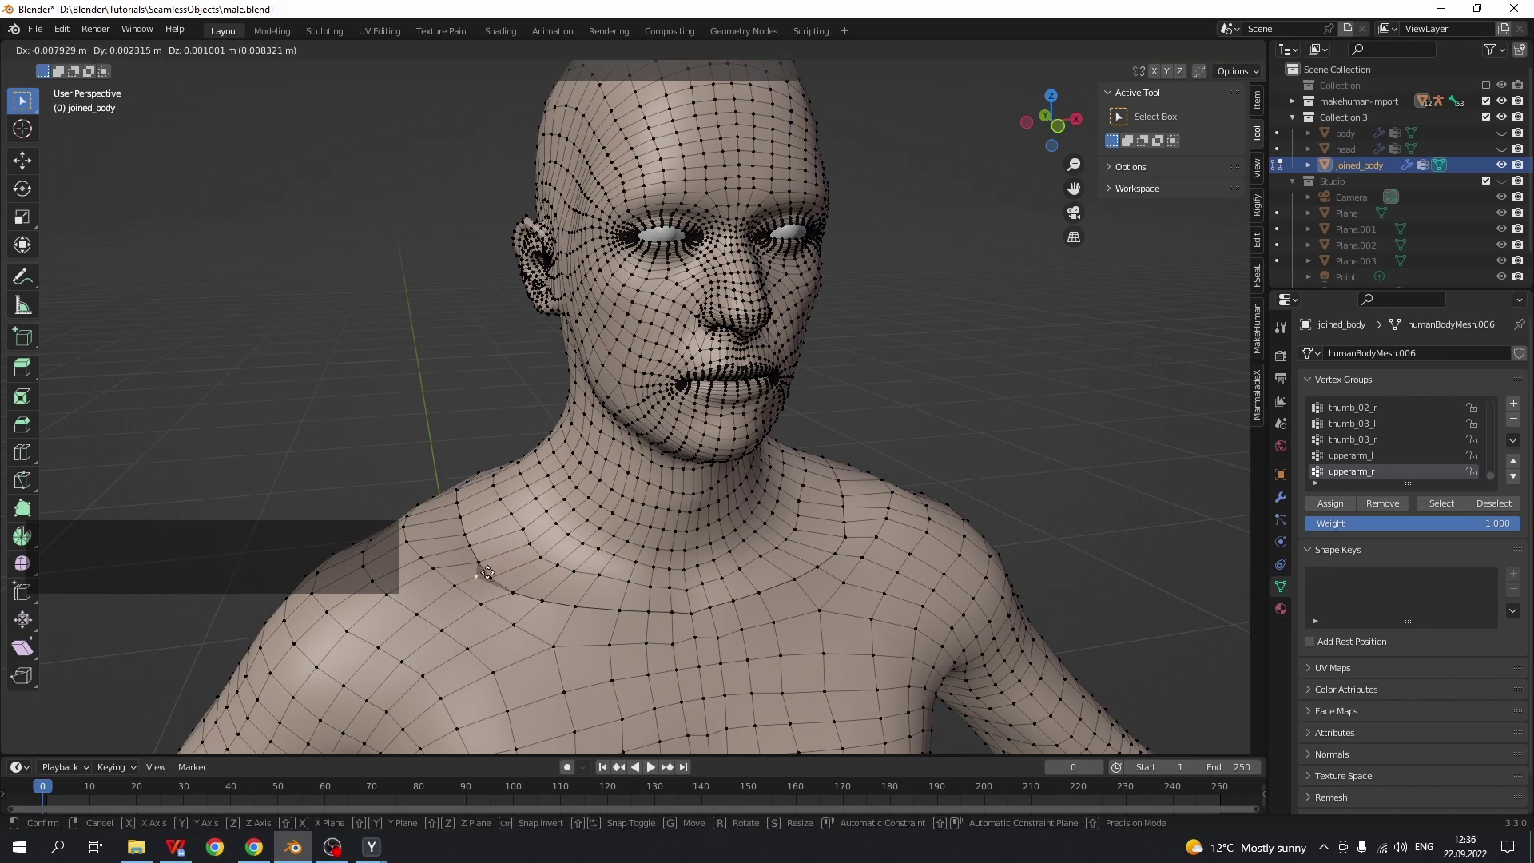
key(Escape)
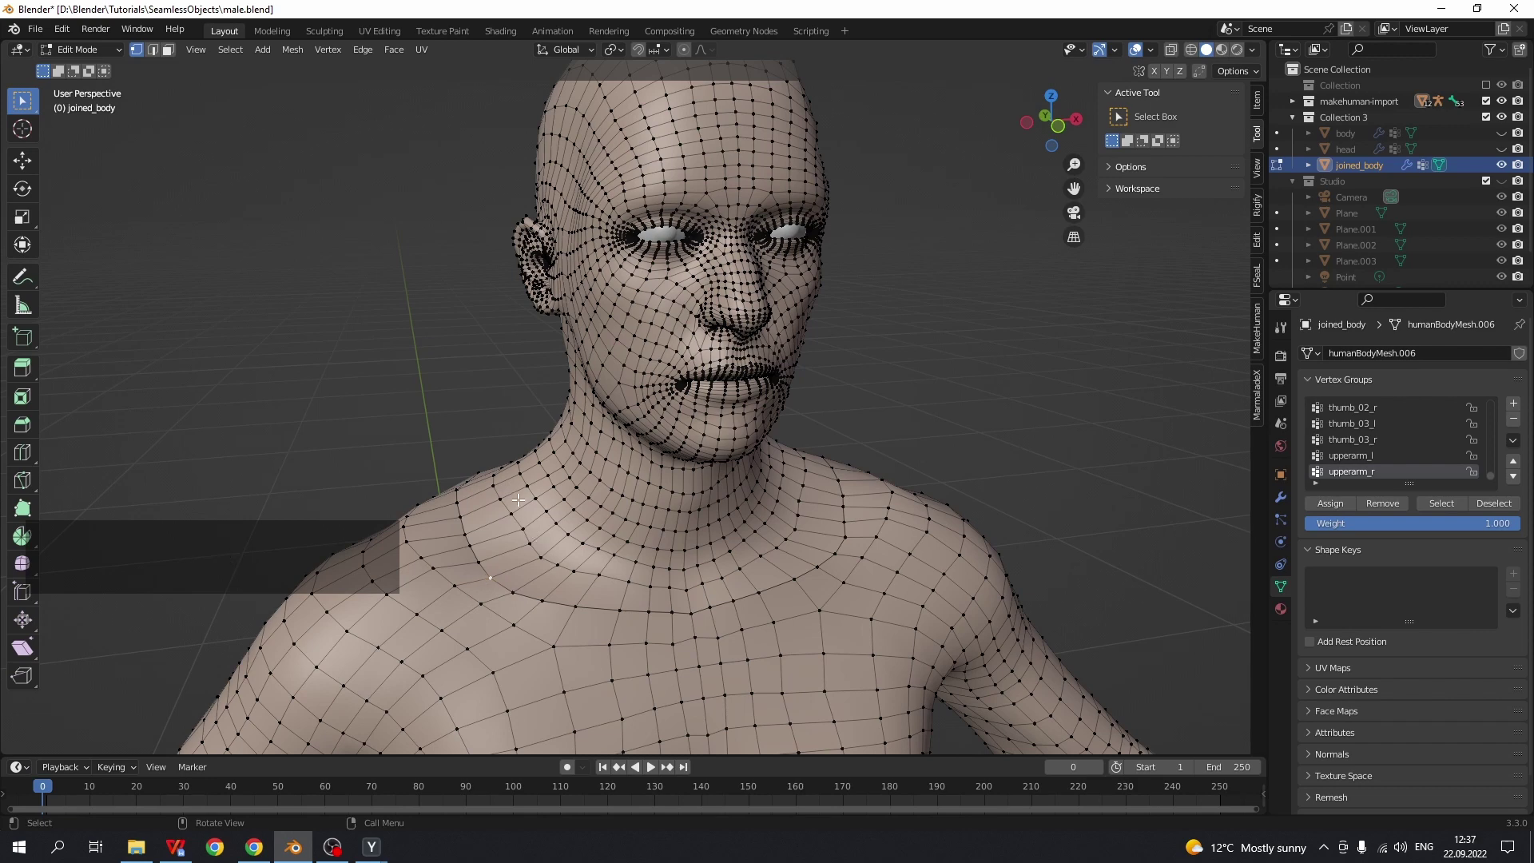
- Merge all of joined_body's vertices by distance at 0.00001 m and return to Object Mode
key(a)
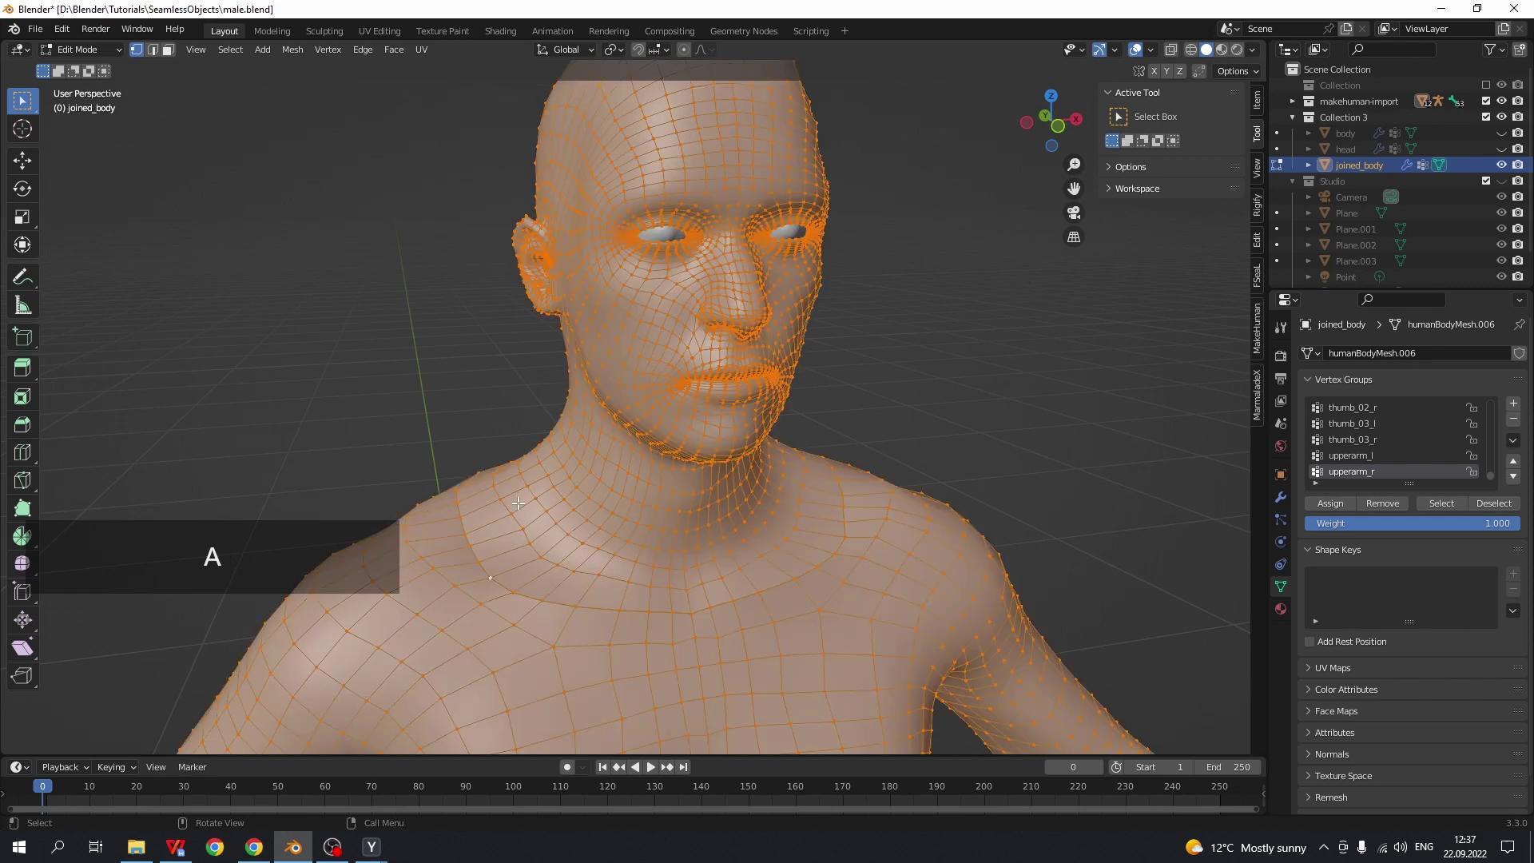
key(m)
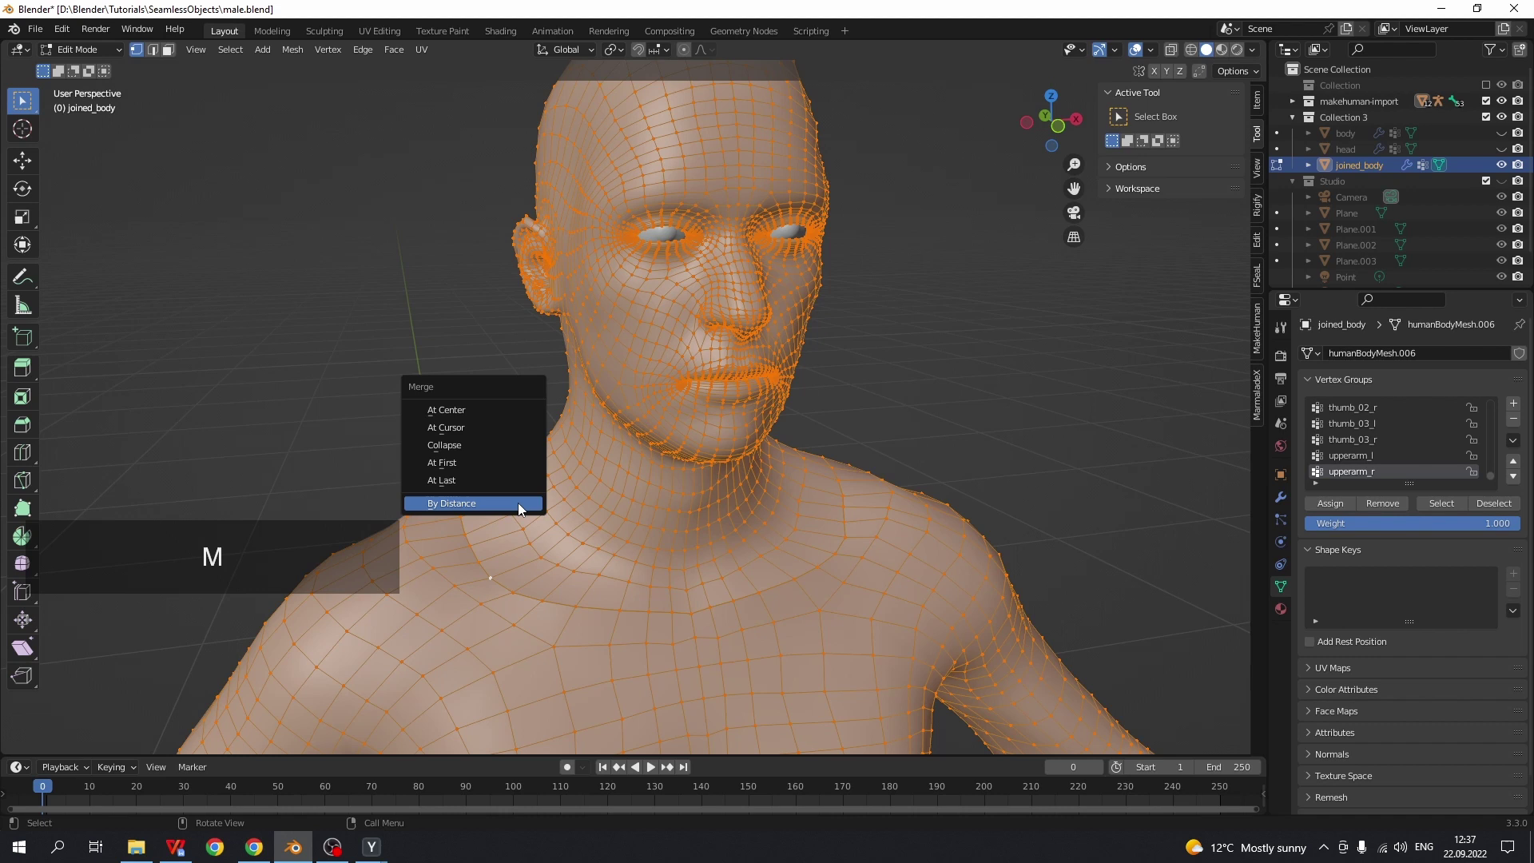
click(489, 505)
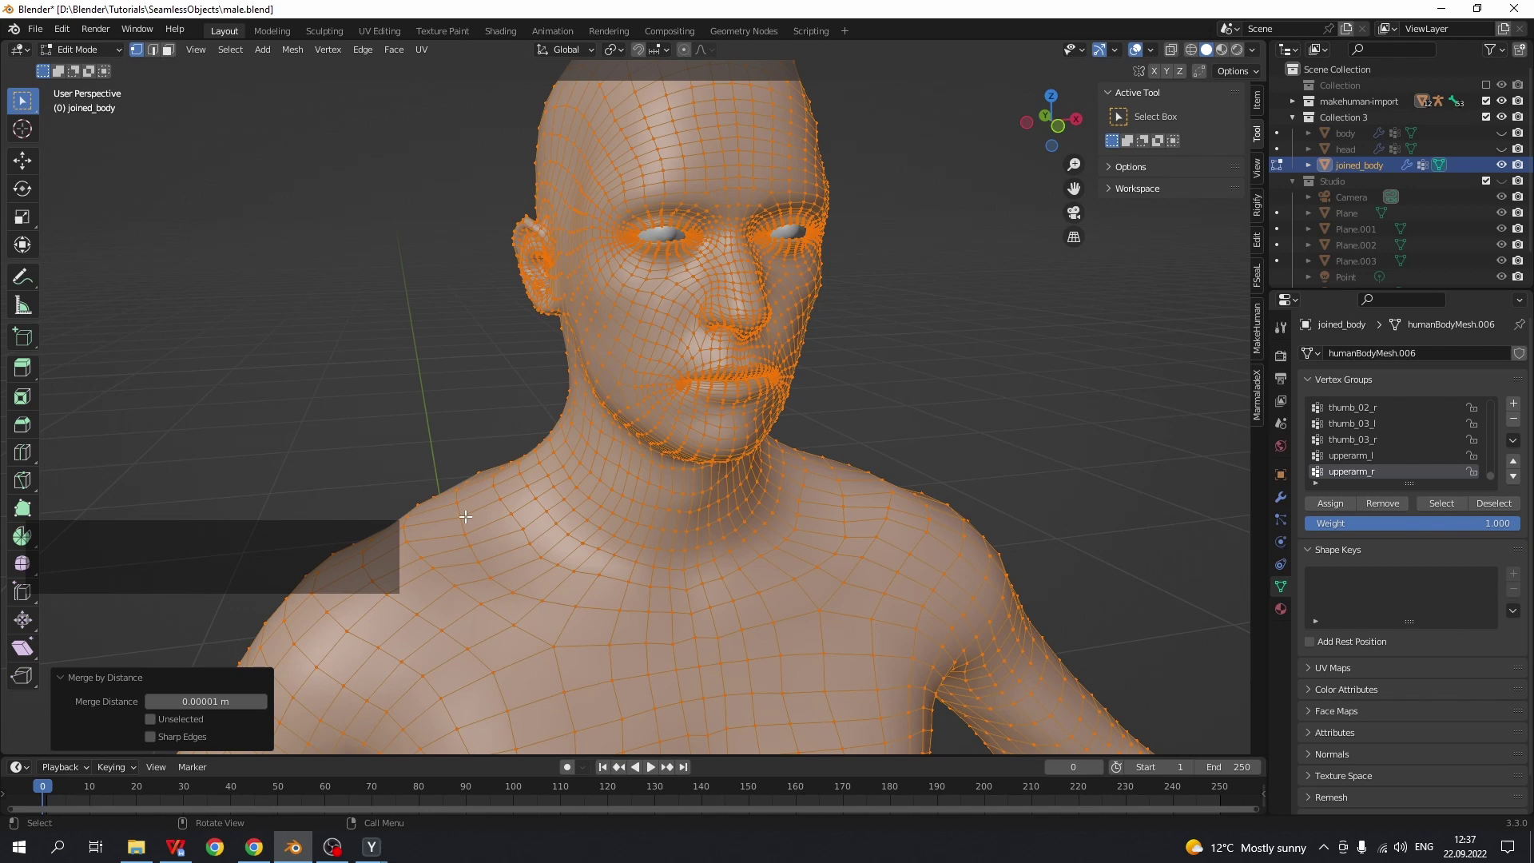
click(459, 515)
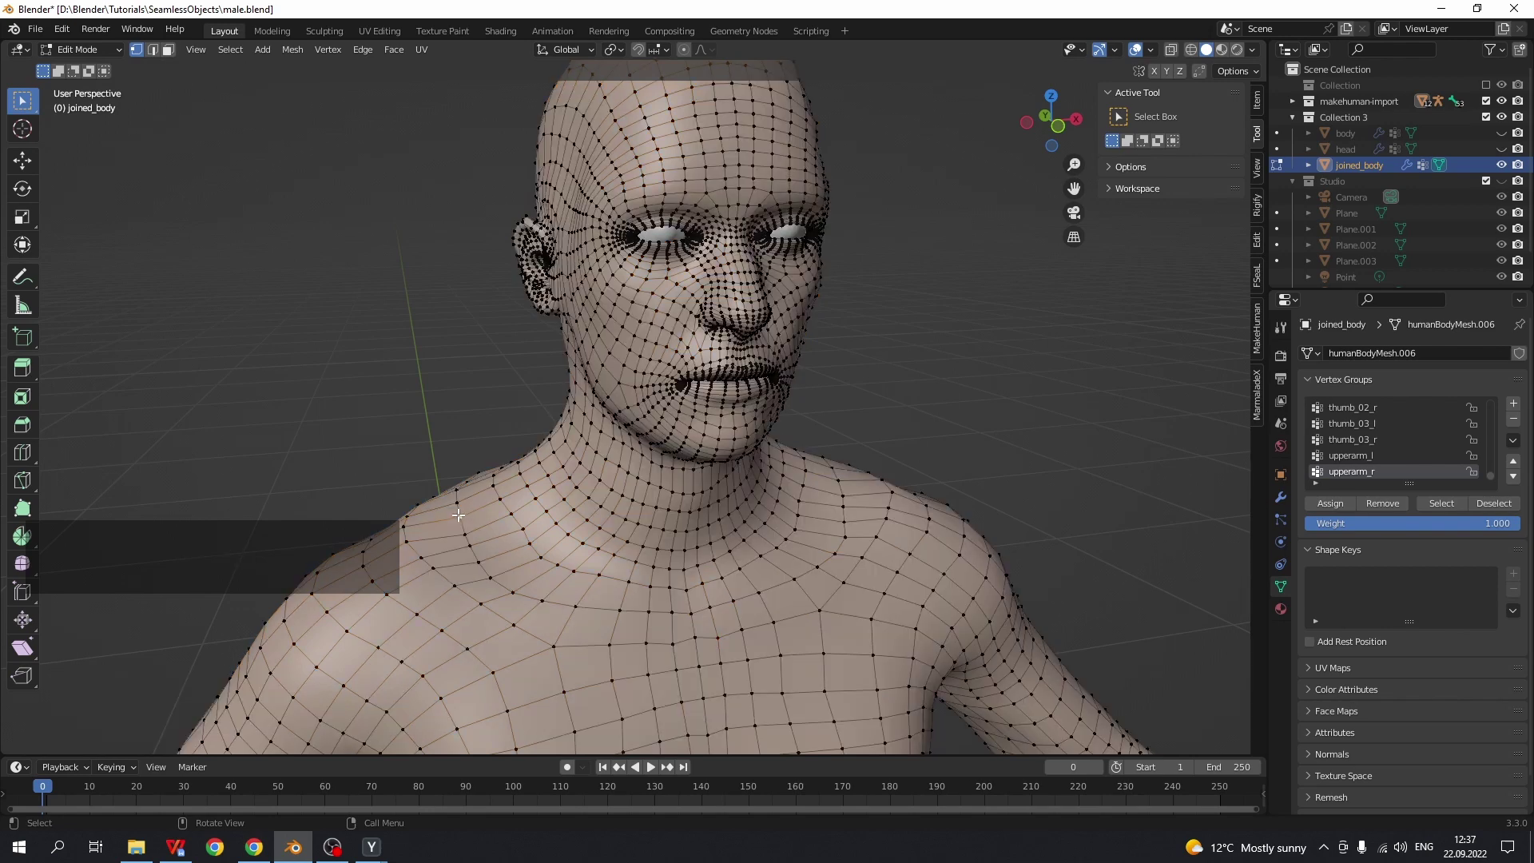
middle_drag(676, 596, 647, 598)
key(Tab)
mouse_move(554, 614)
middle_down()
mouse_move(721, 596)
mouse_move(581, 603)
middle_up()
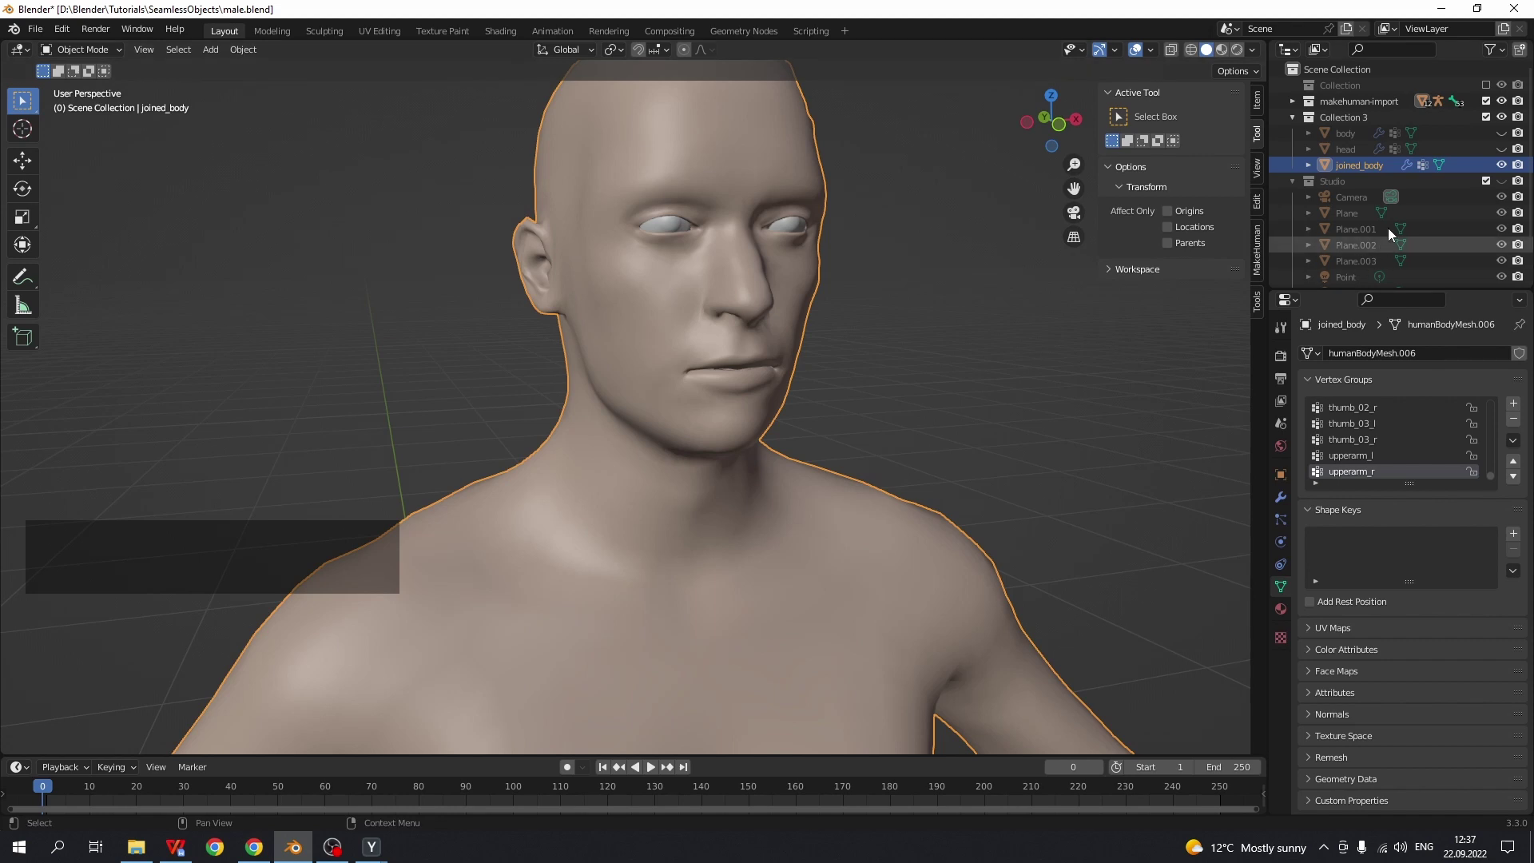
- In the Outliner, hide joined_body and unhide the original head and body
click(1502, 165)
click(1502, 149)
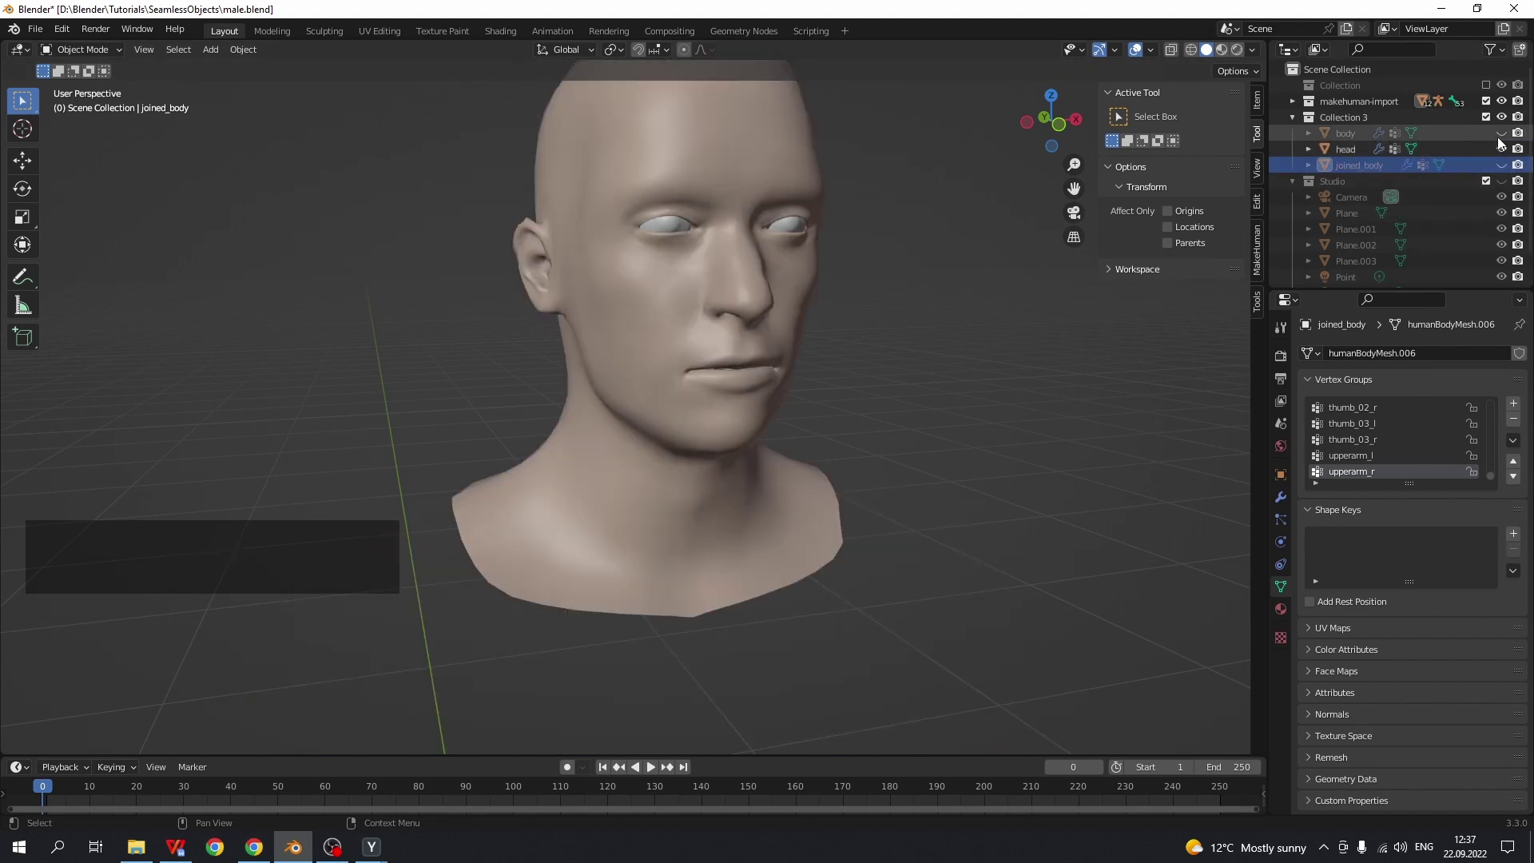
click(1502, 133)
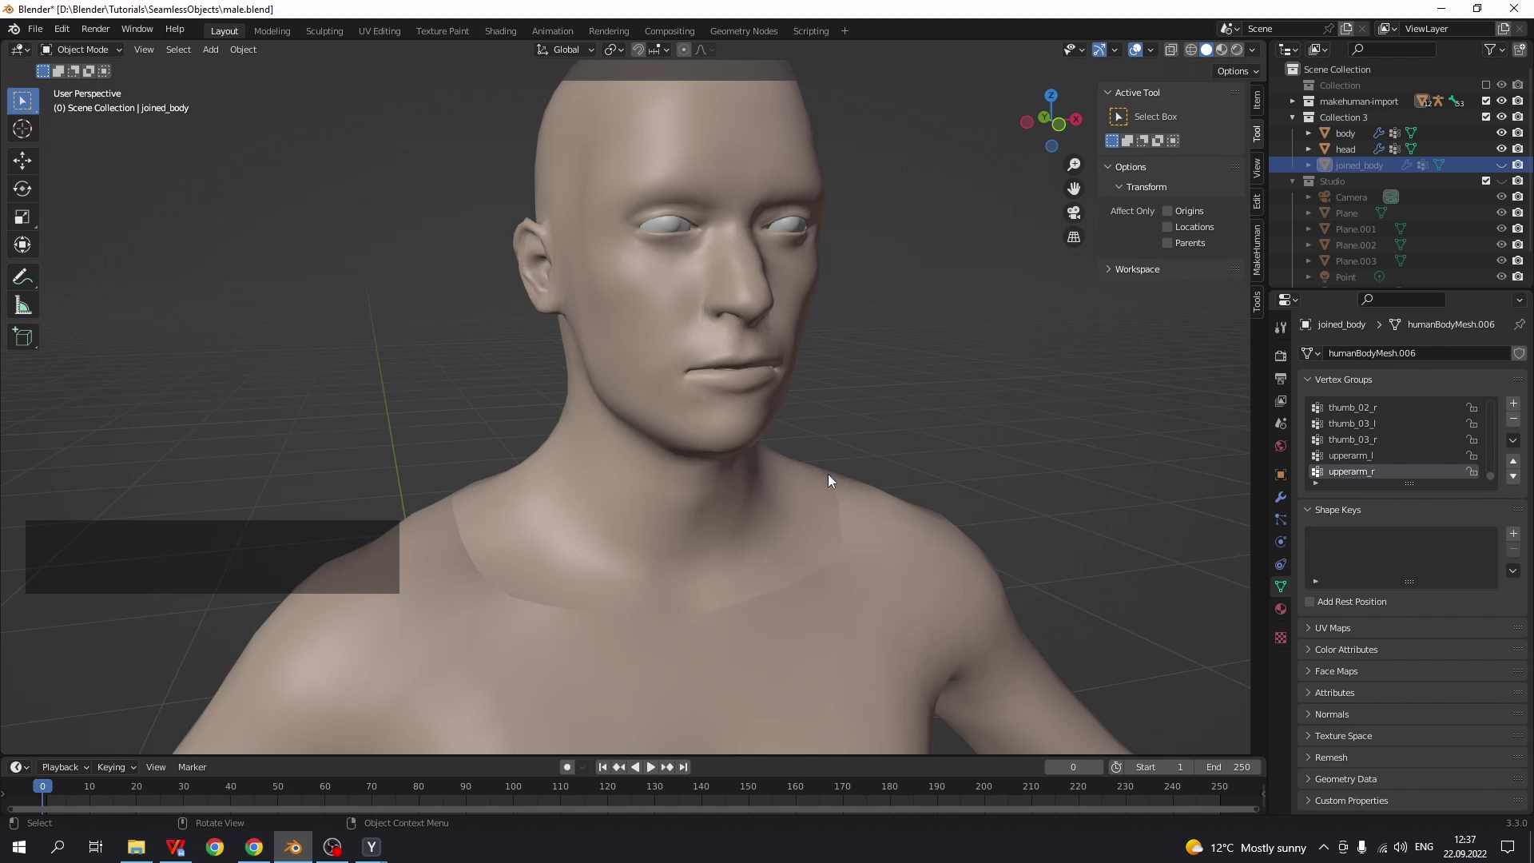
- Give the head a Data Transfer modifier taking Face Corner Custom Normals from joined_body
click(622, 463)
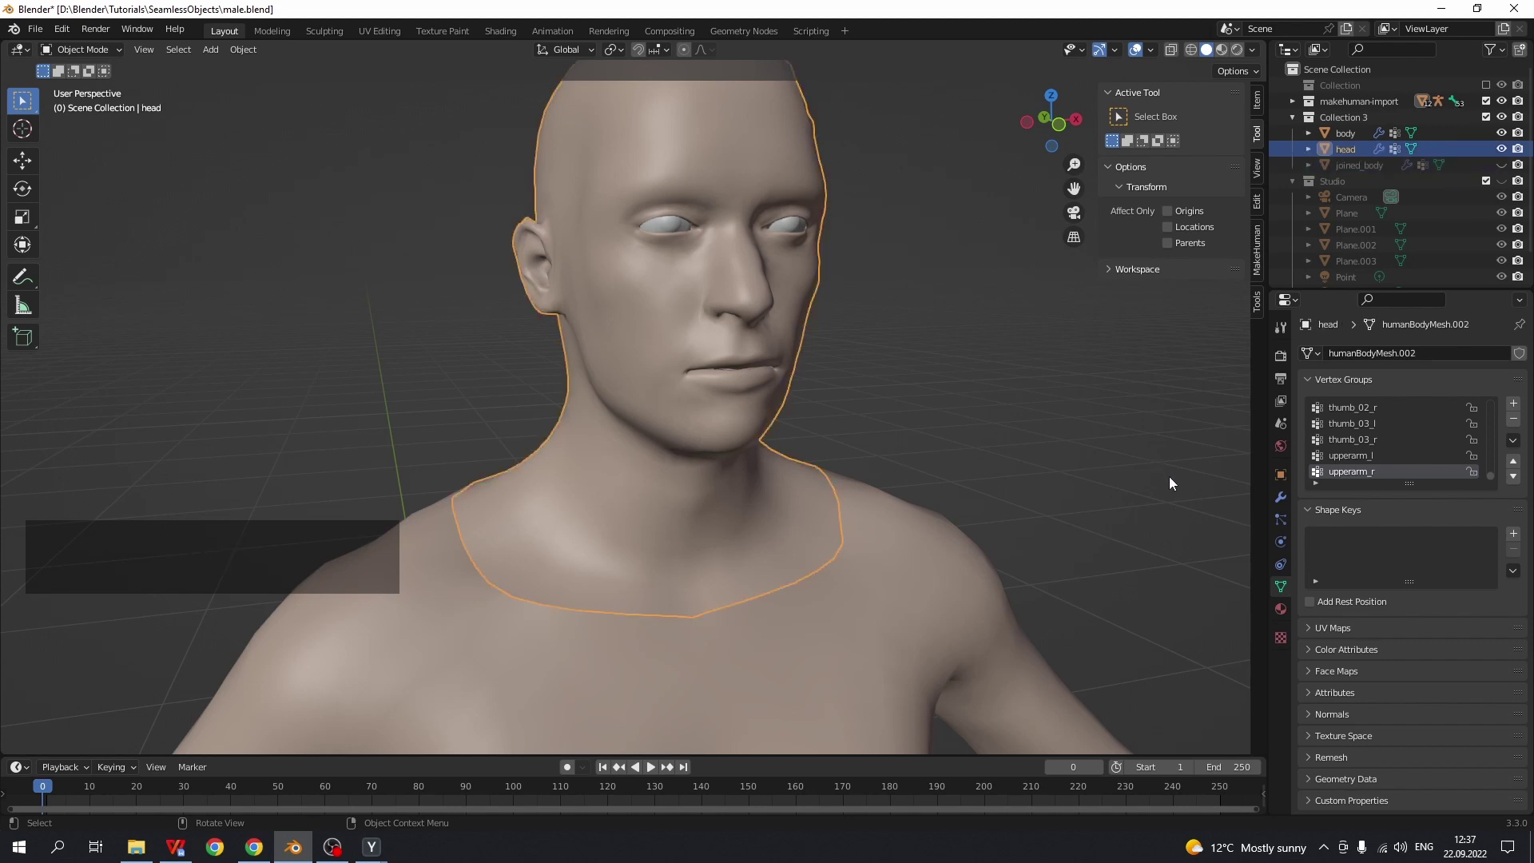
click(1282, 498)
click(1403, 353)
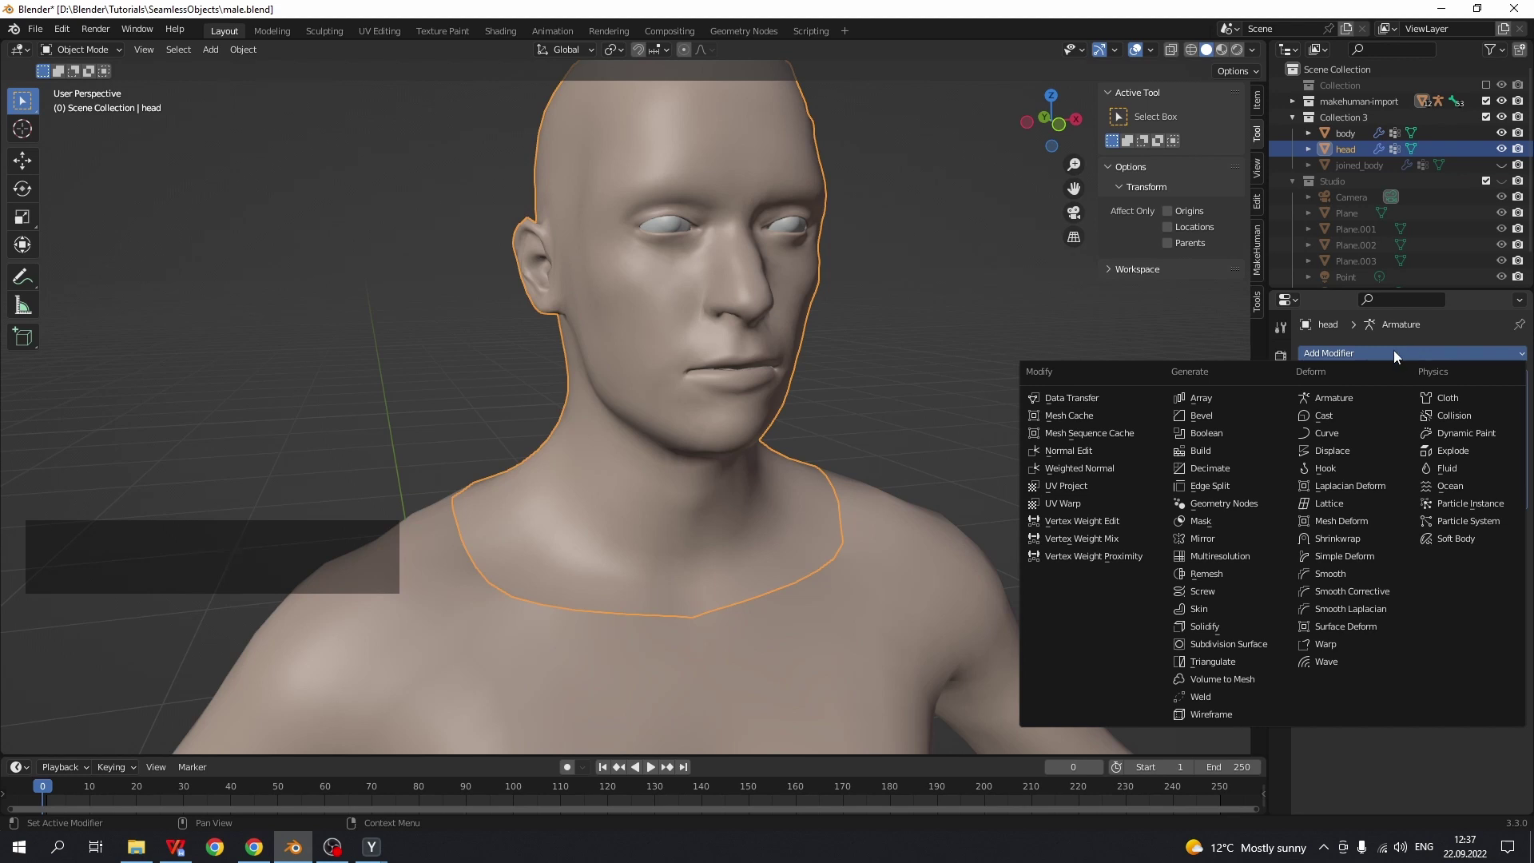
click(1062, 398)
click(1410, 547)
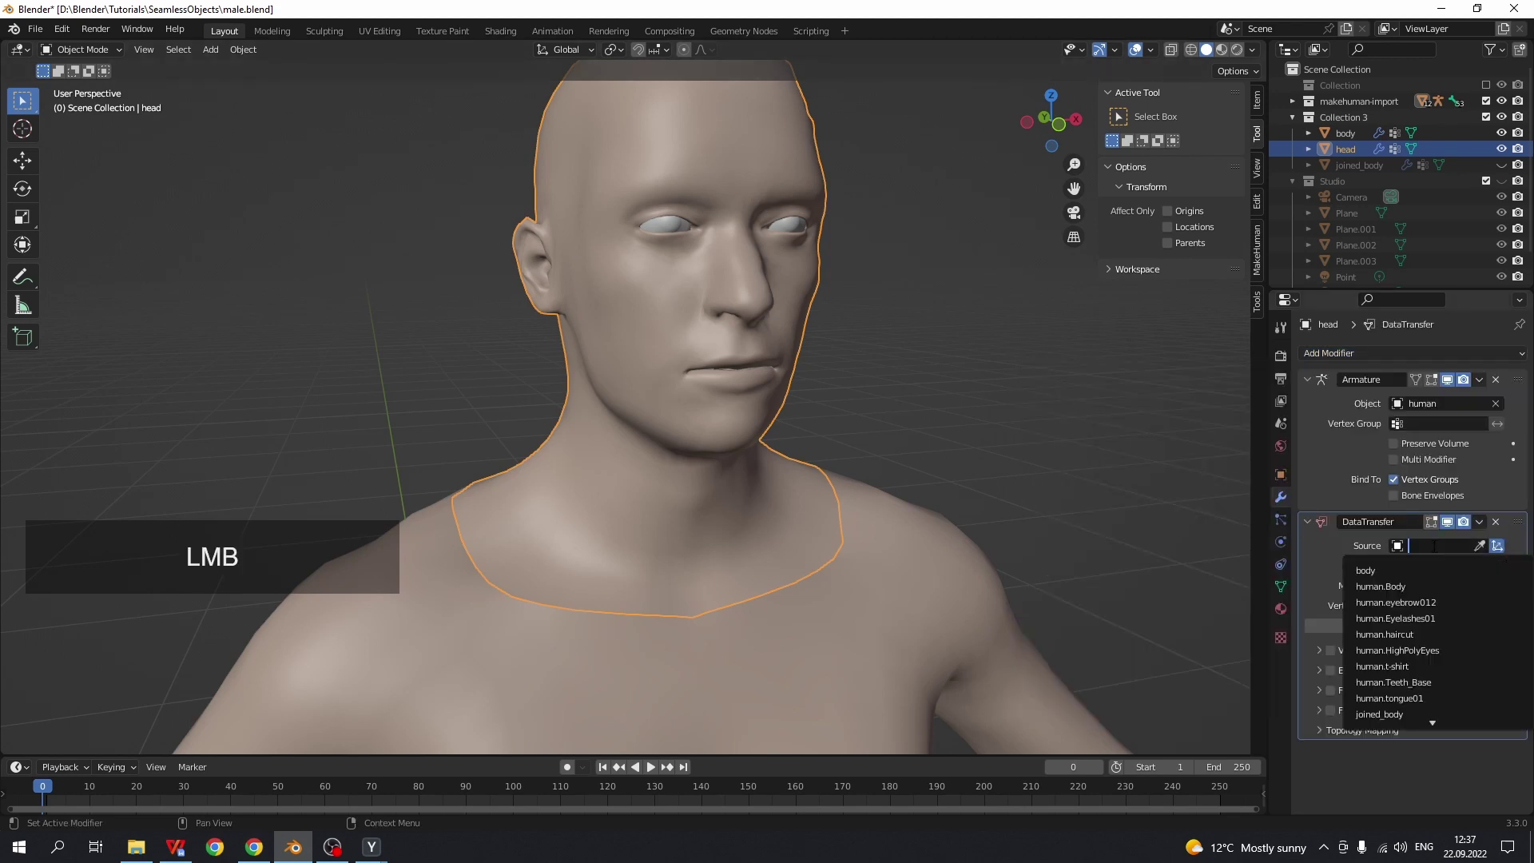
click(1375, 716)
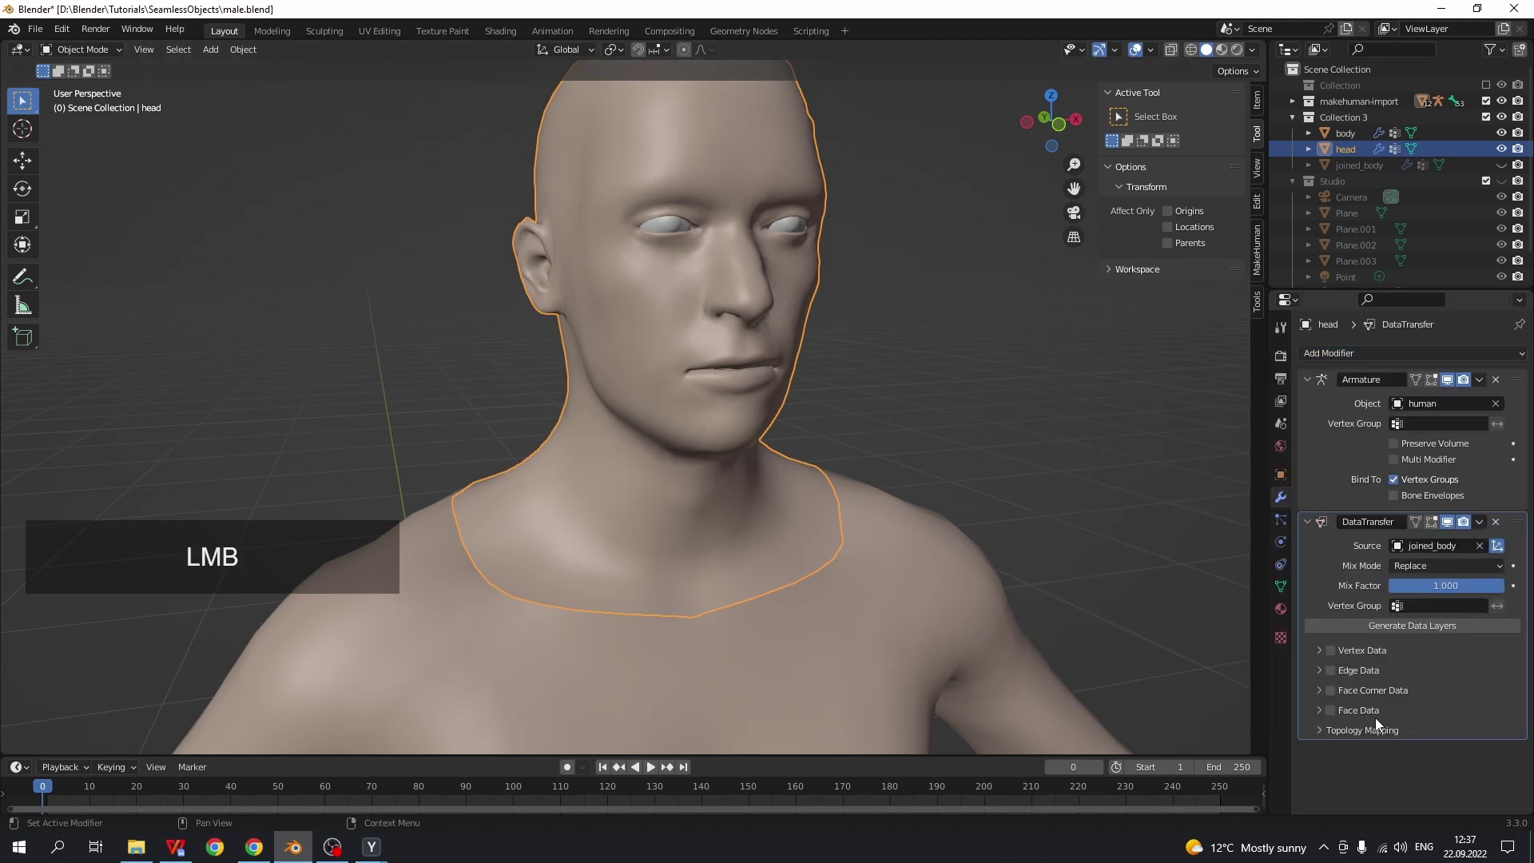
click(1343, 692)
click(1317, 691)
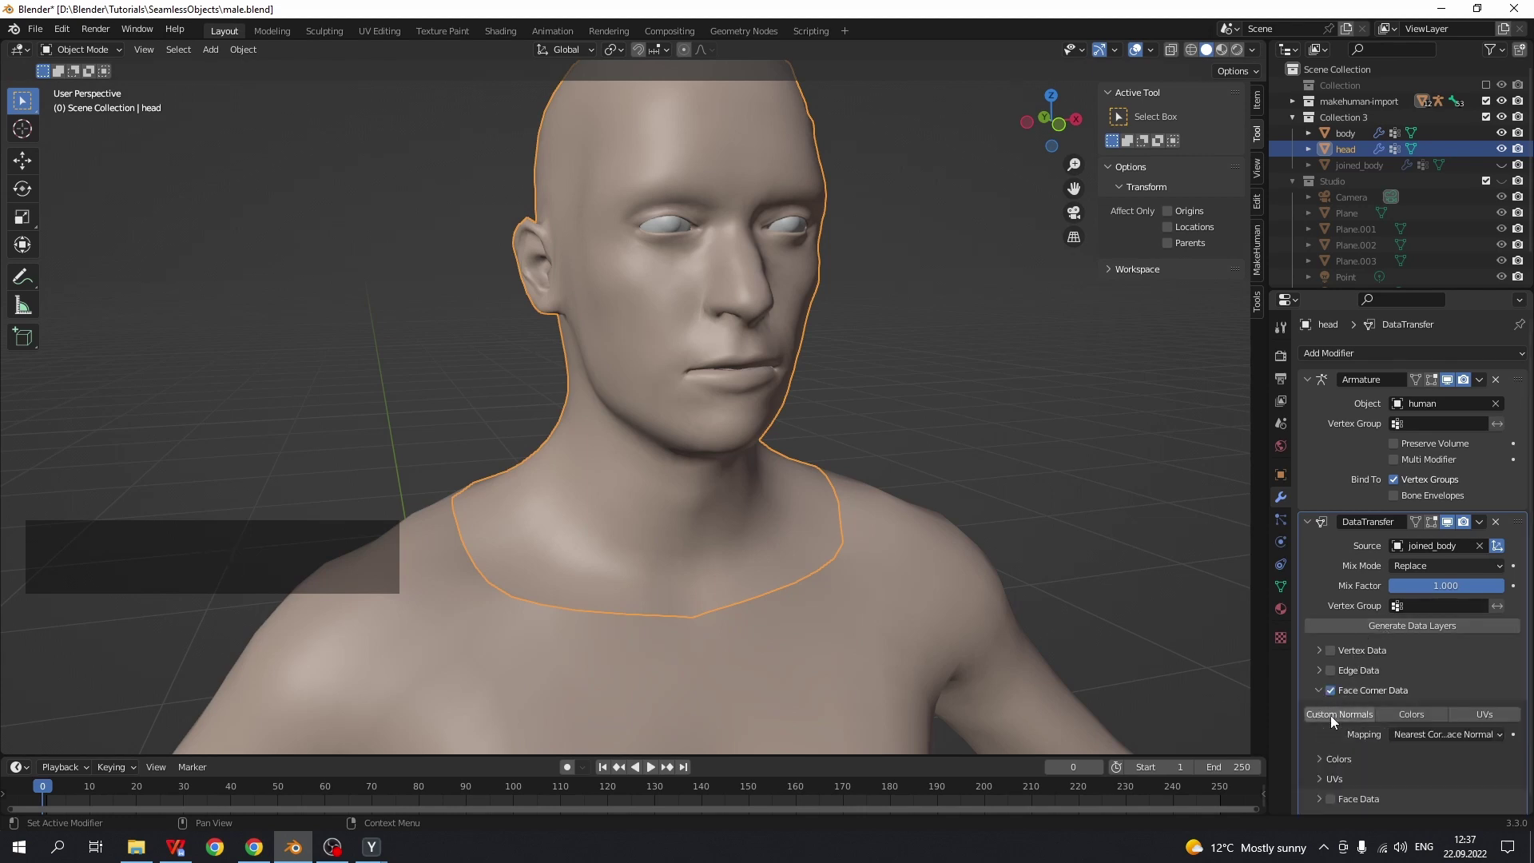
click(1330, 716)
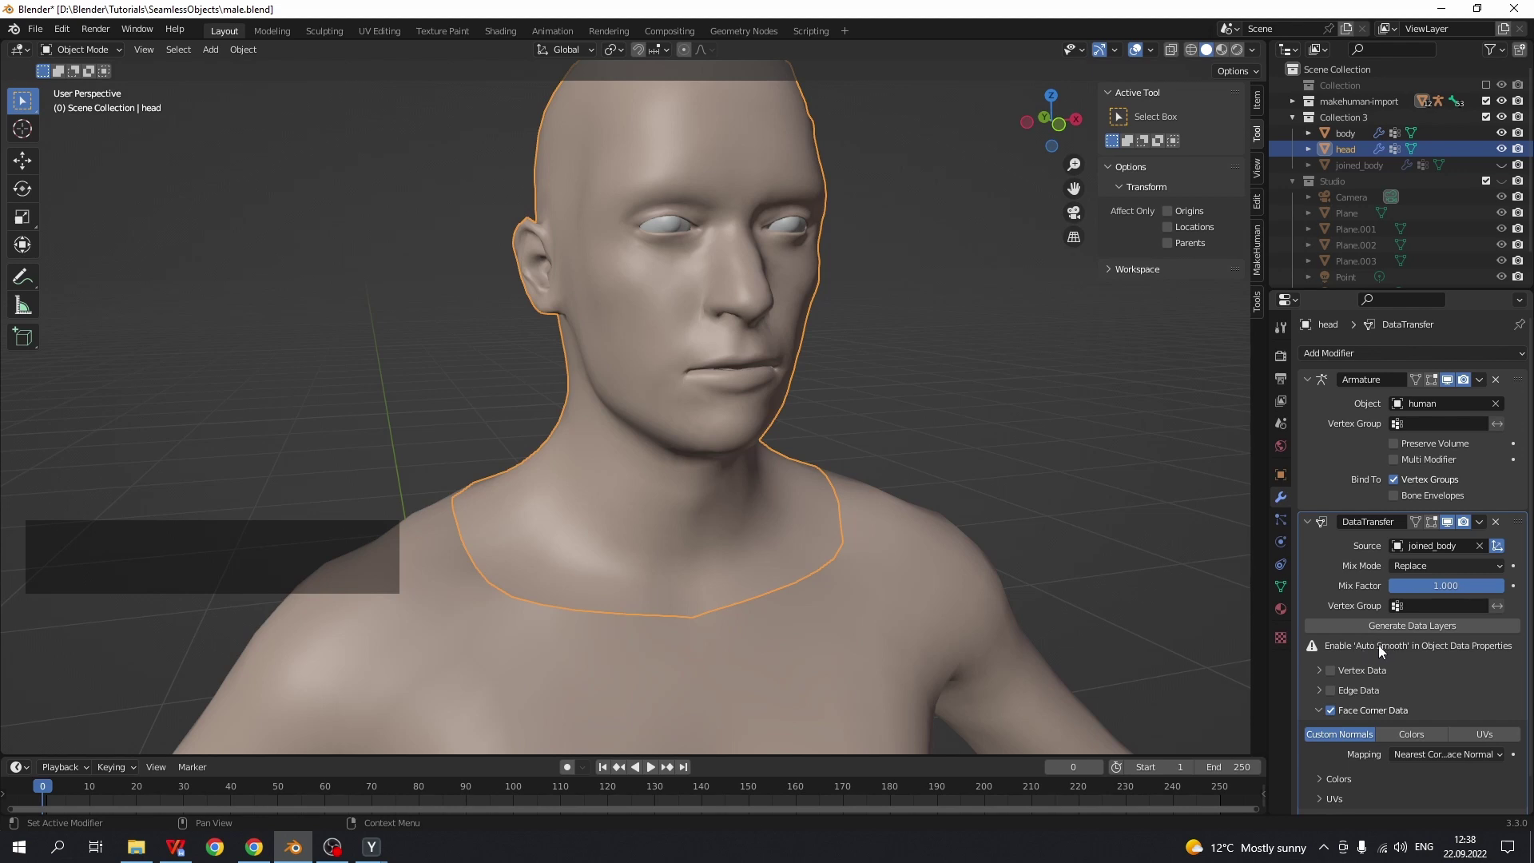
- Enable Auto Smooth in the head's Normals settings, then deselect to inspect the neck
click(1282, 587)
click(1332, 714)
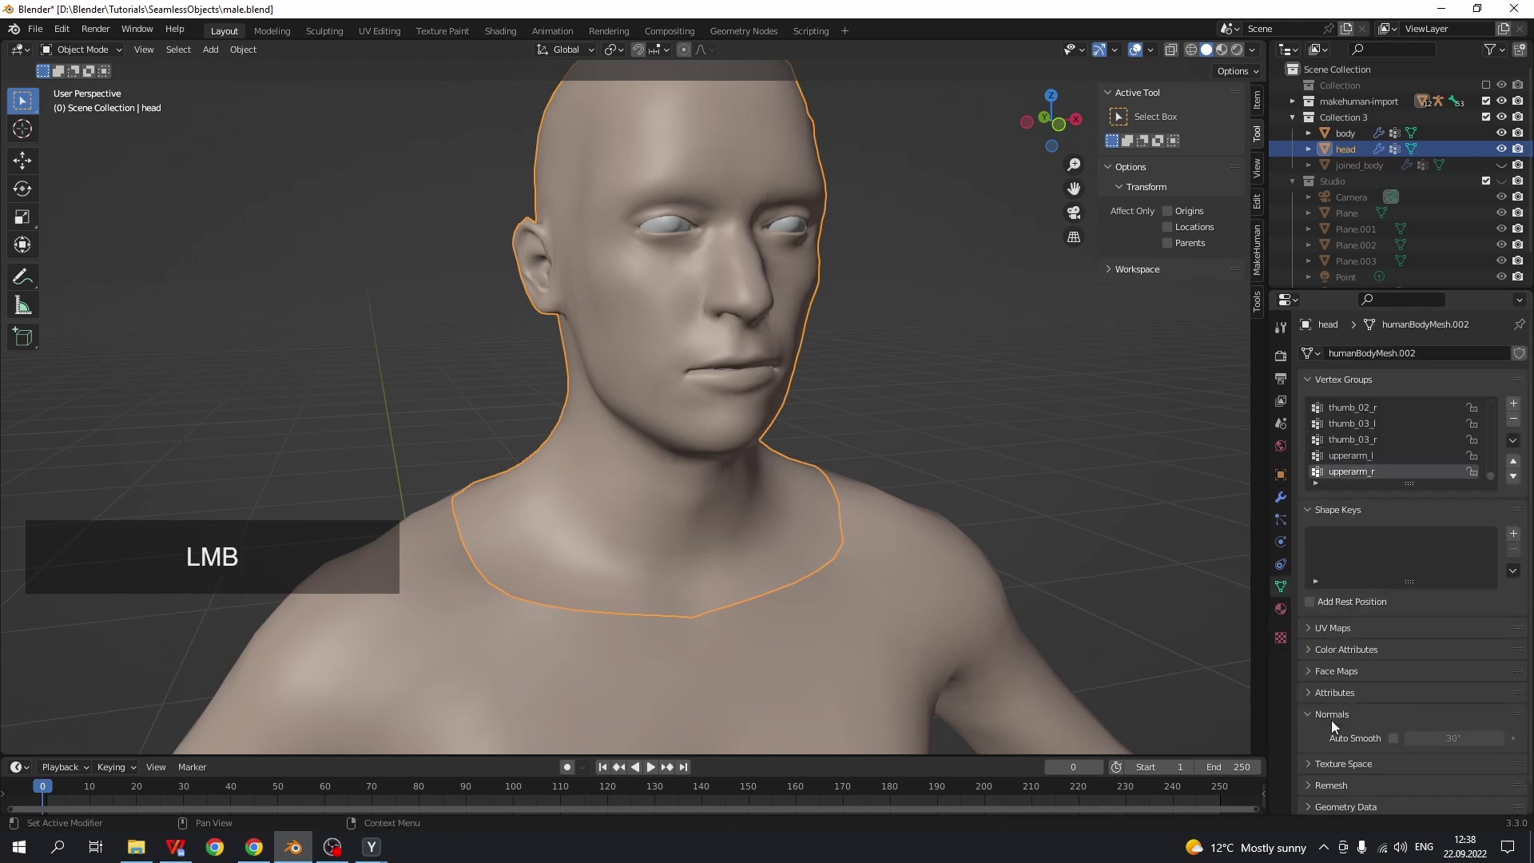
click(1392, 737)
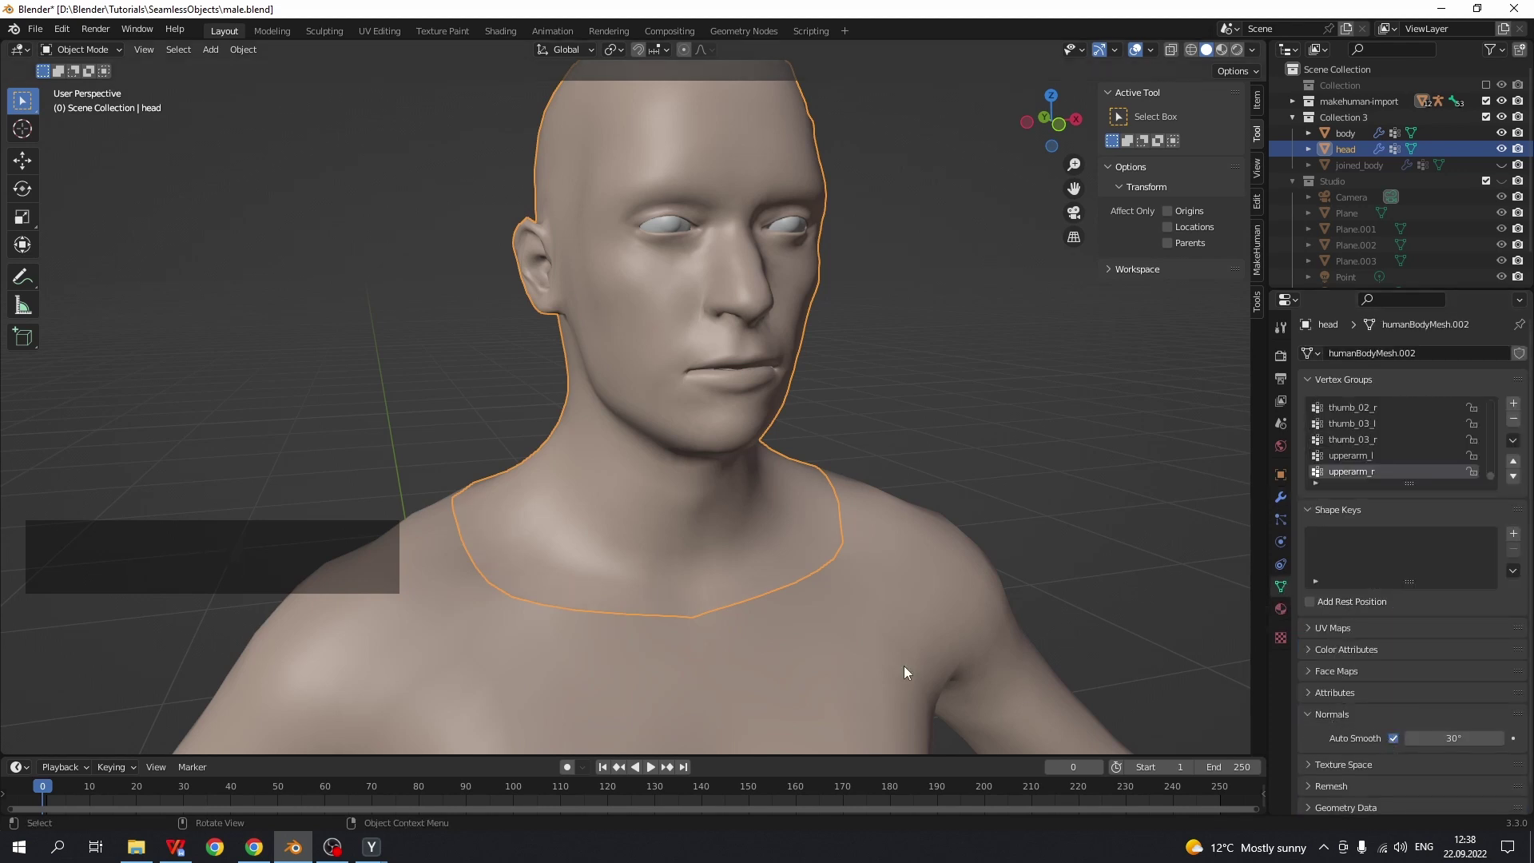
click(919, 472)
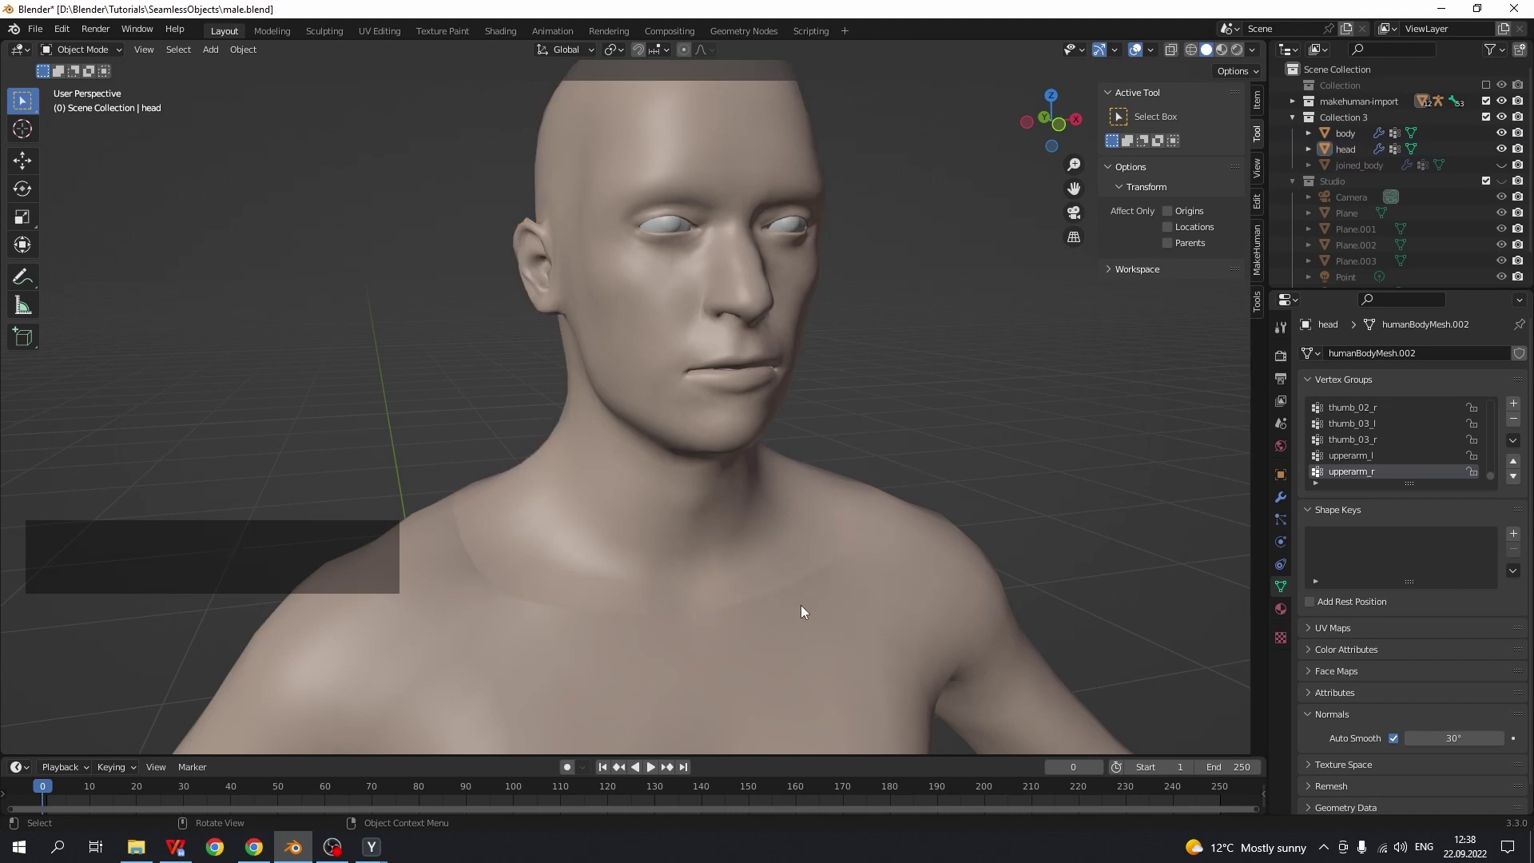
- Give the body a Data Transfer modifier taking Face Corner Custom Normals from joined_body
click(814, 624)
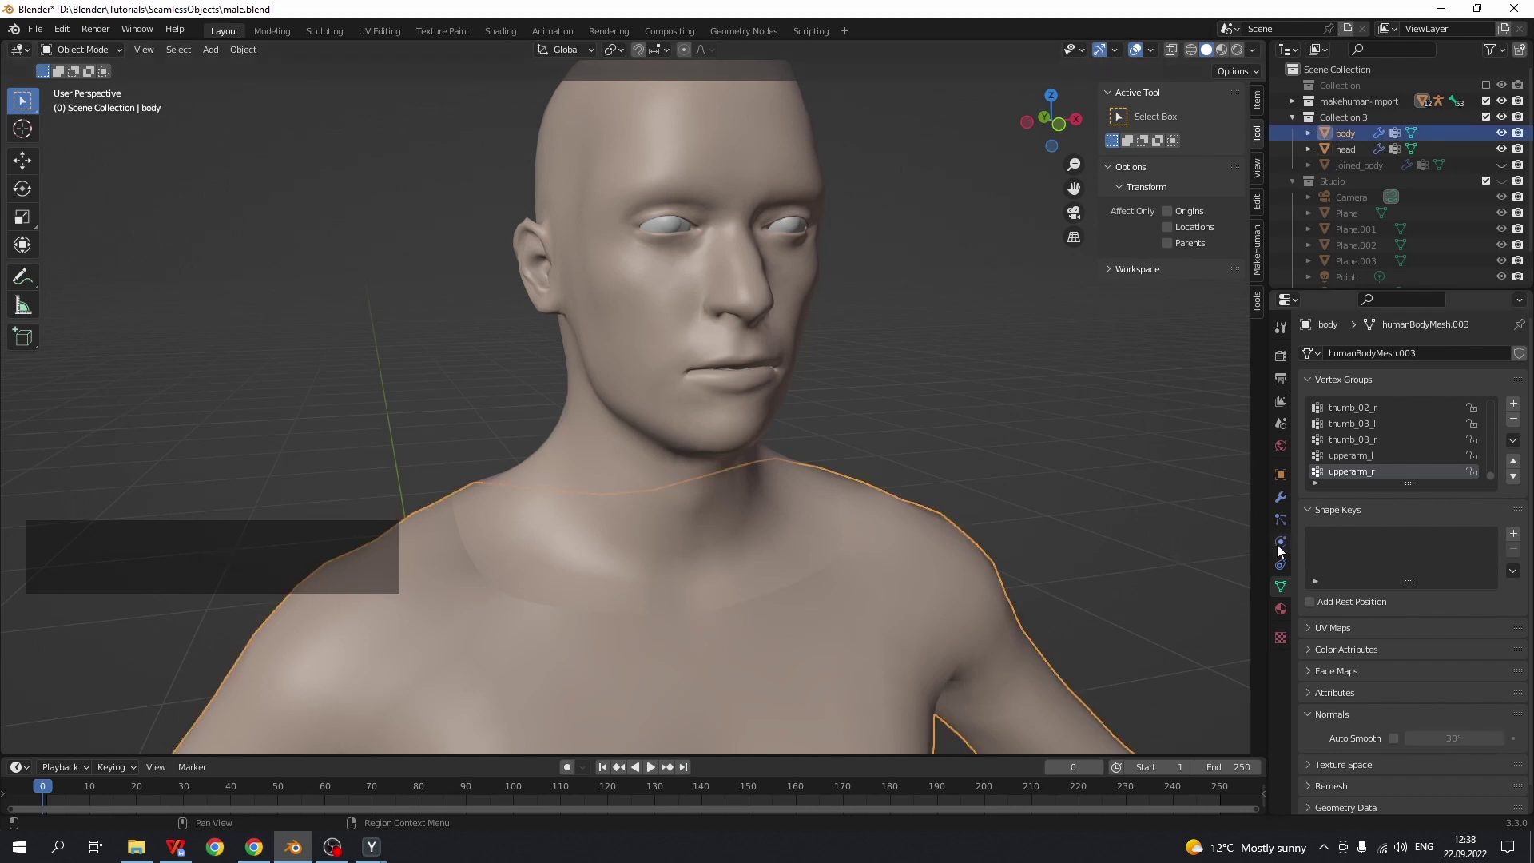
click(1282, 498)
click(1341, 354)
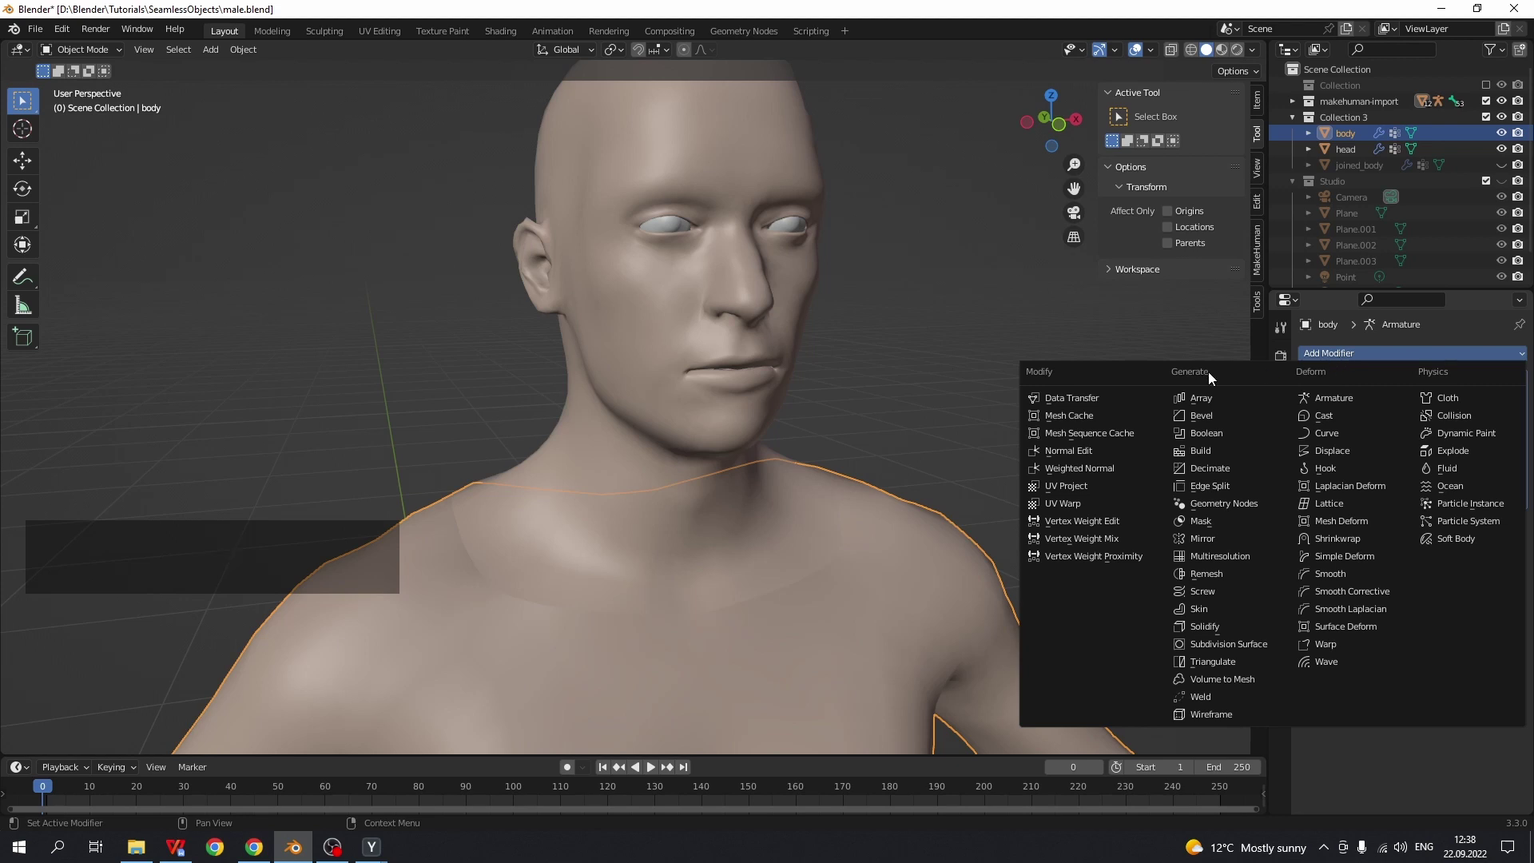
click(1097, 397)
click(1439, 547)
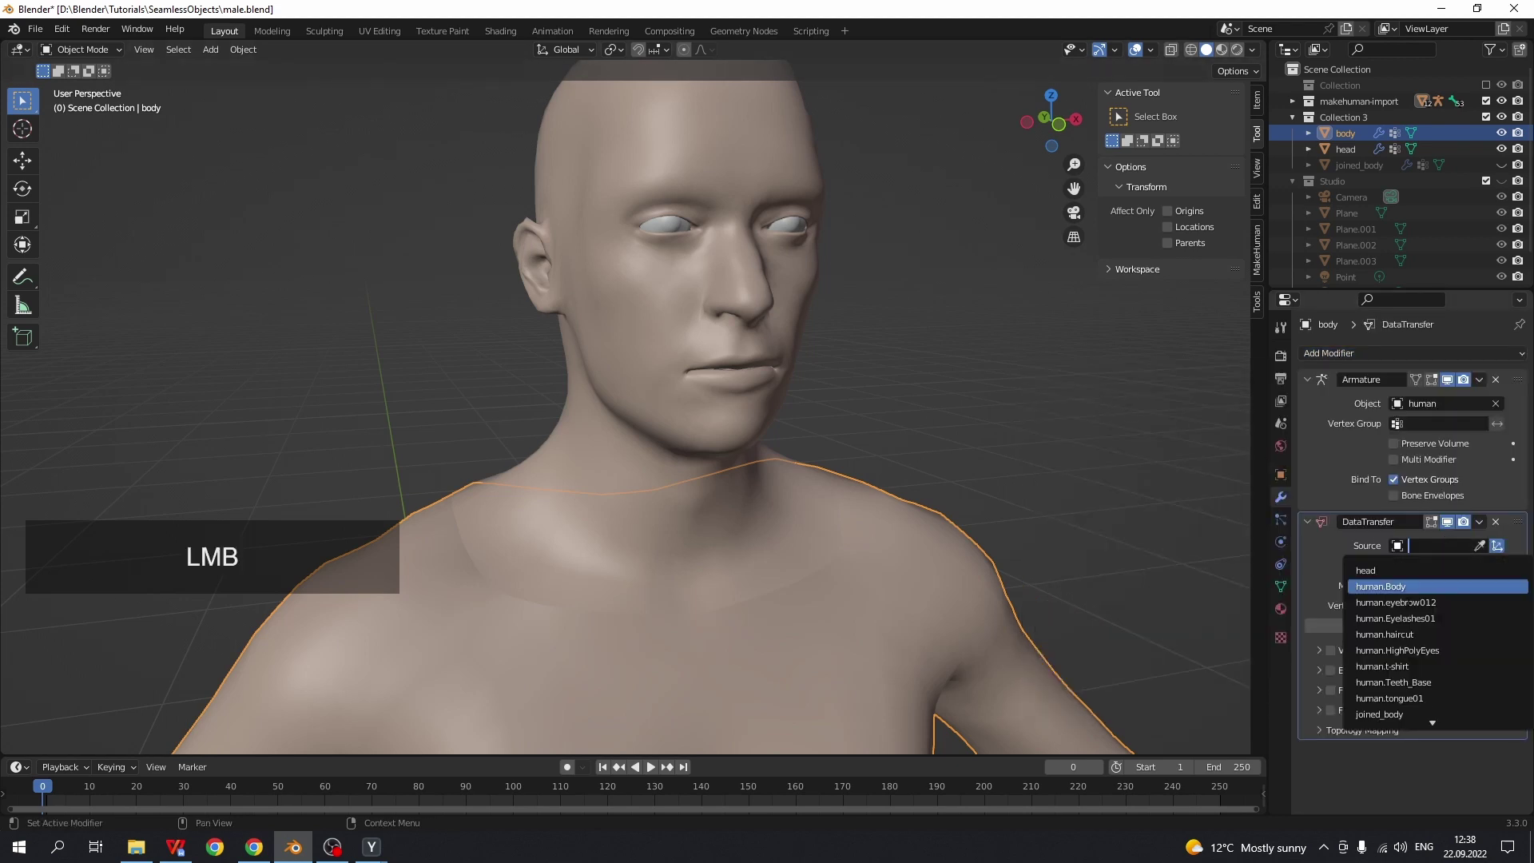
click(1374, 714)
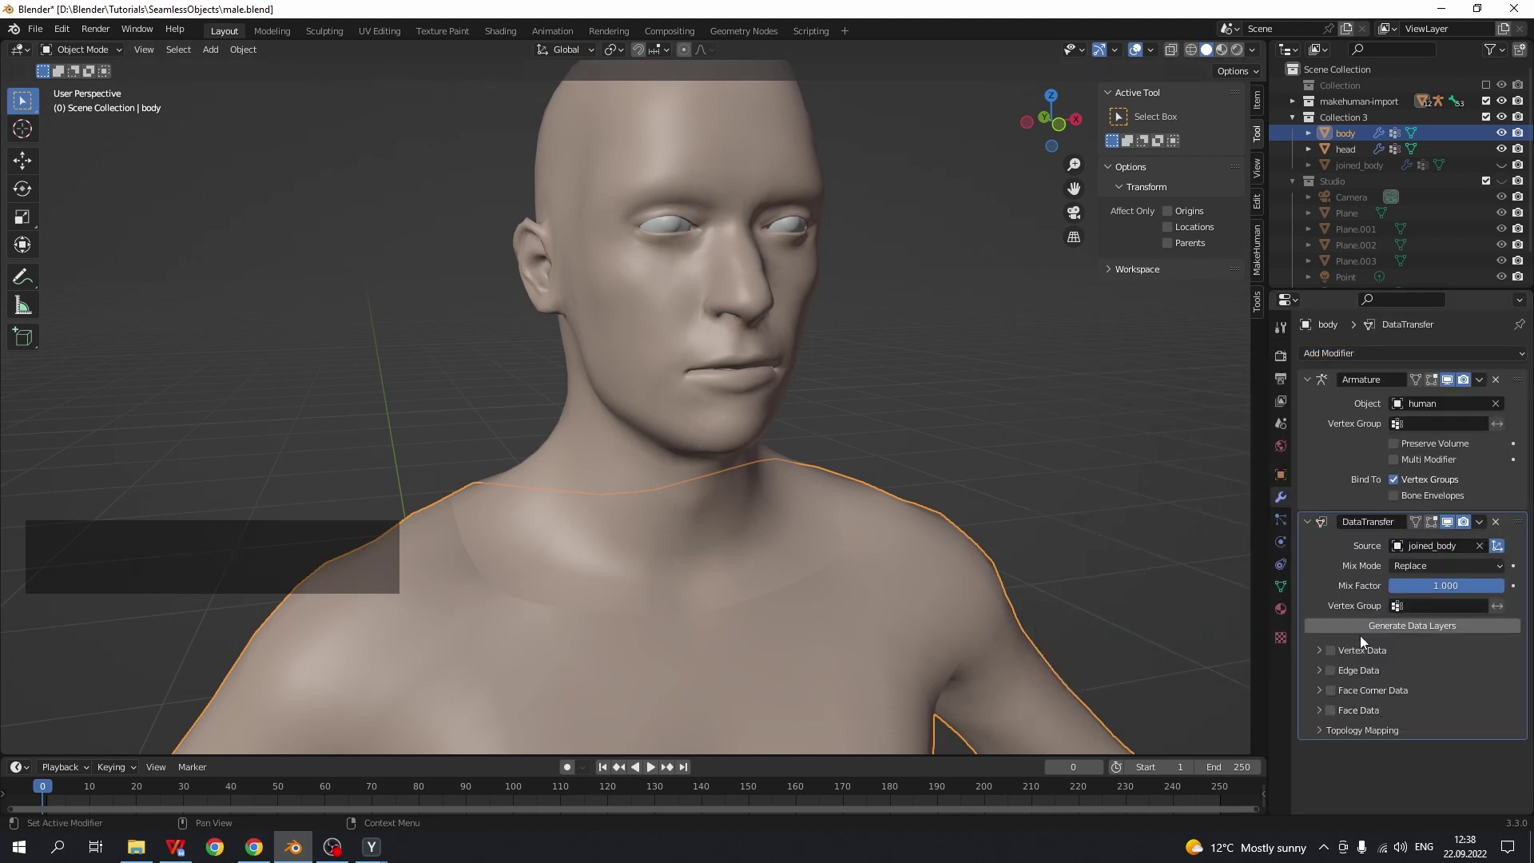
click(1342, 696)
click(1320, 691)
click(1334, 712)
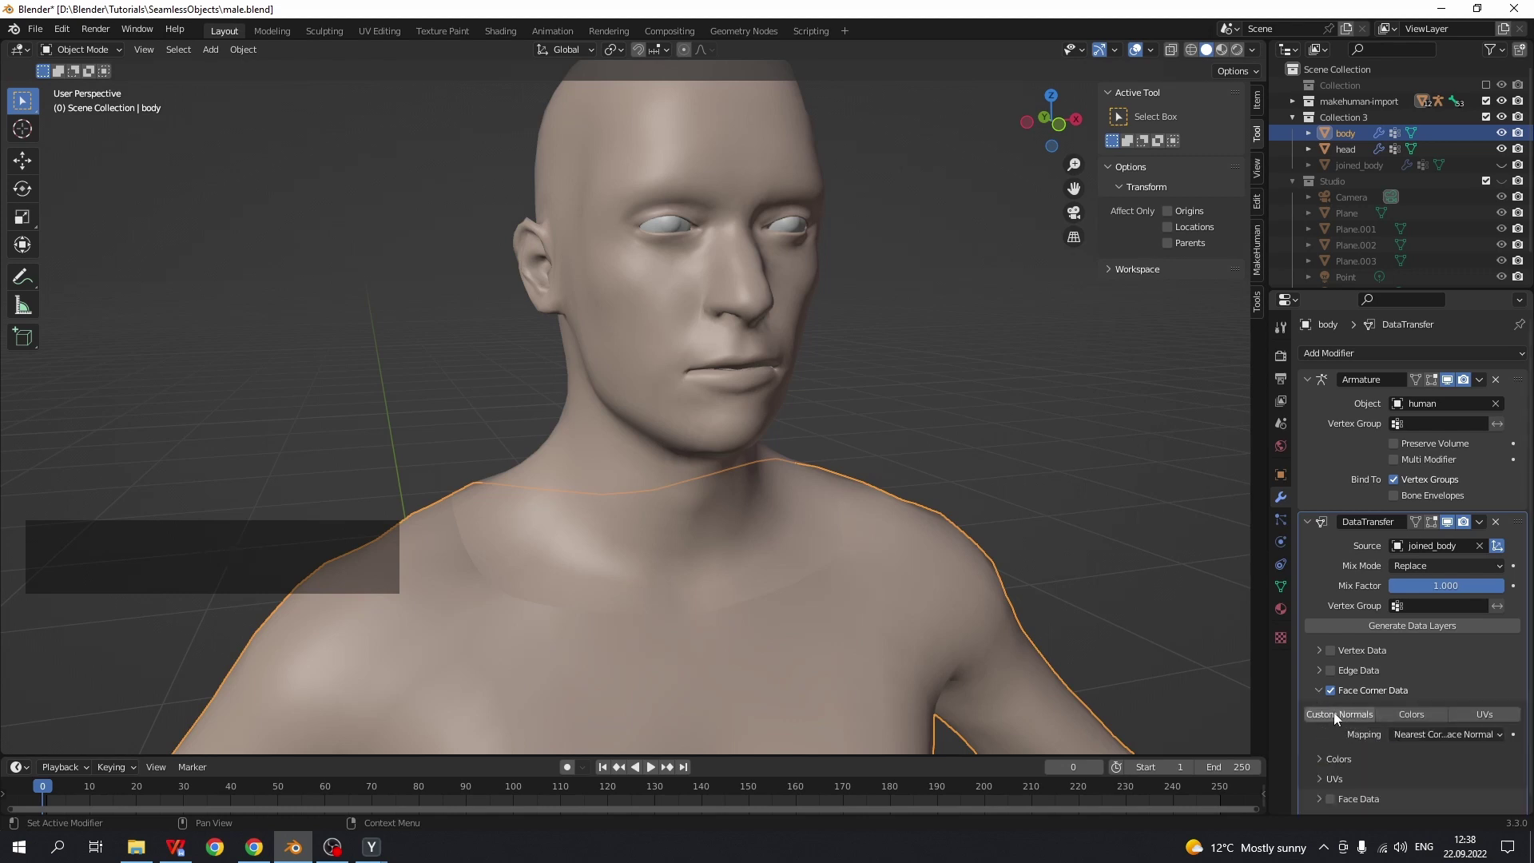
- Enable Auto Smooth at 30° on the body's normals and view the model from the front
click(1282, 585)
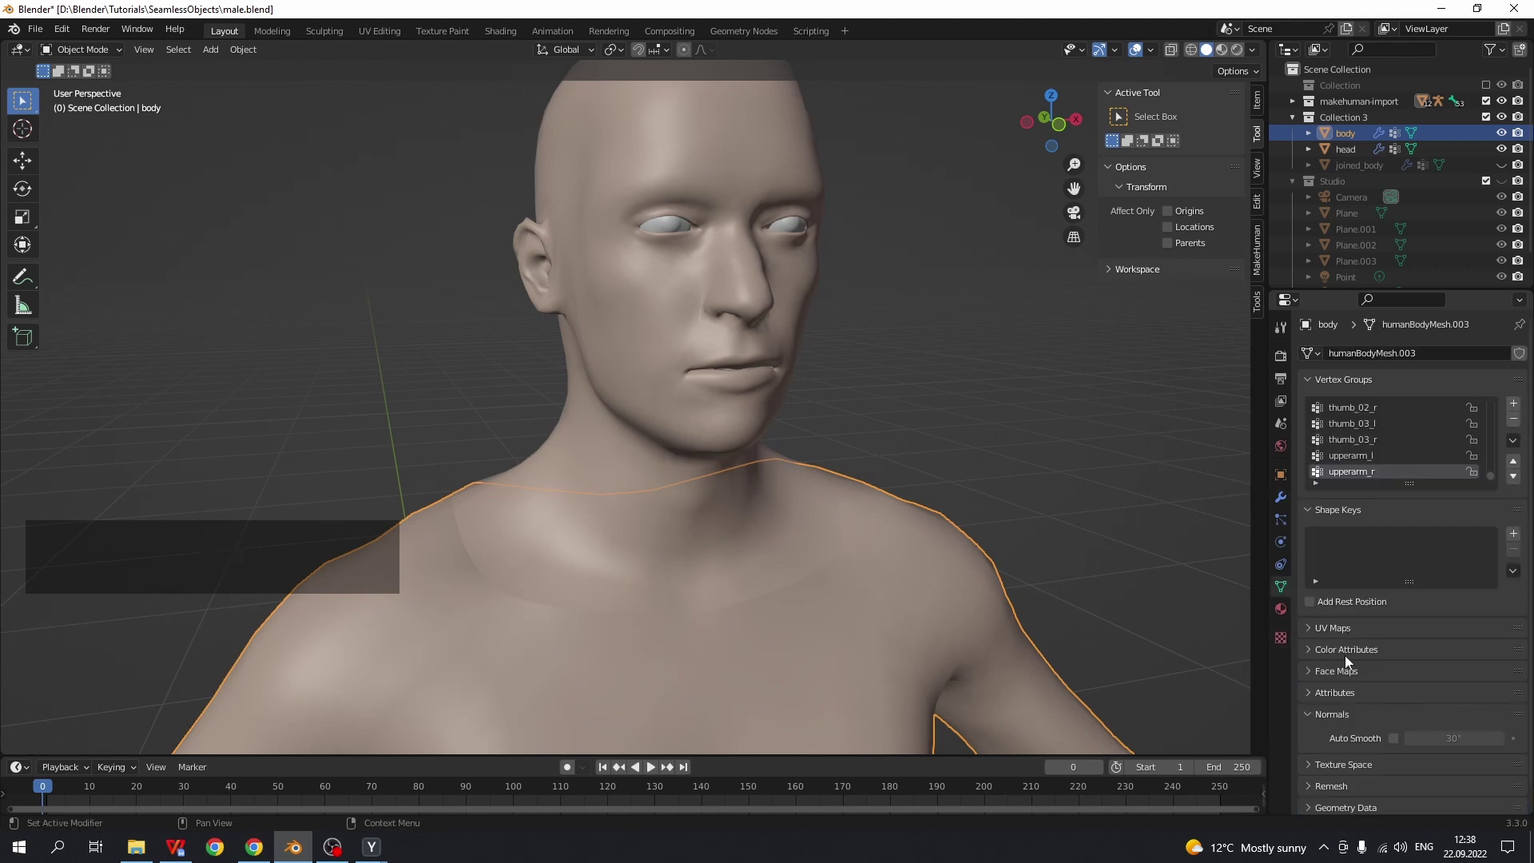
click(1393, 738)
click(1119, 532)
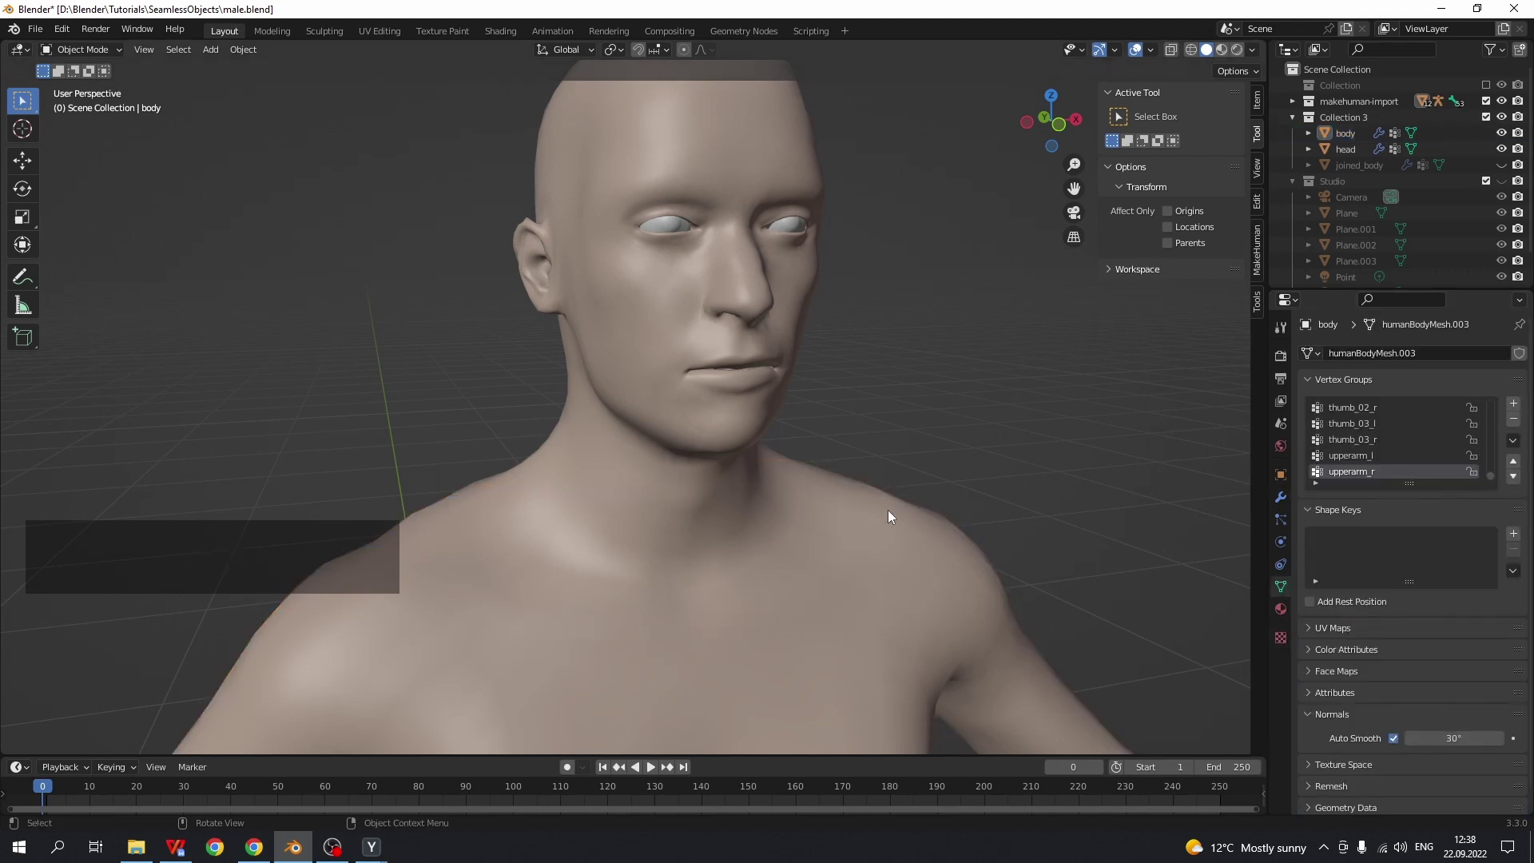
middle_drag(853, 512, 736, 494)
- Test-move the head and cancel to check the seam
click(731, 493)
key(g)
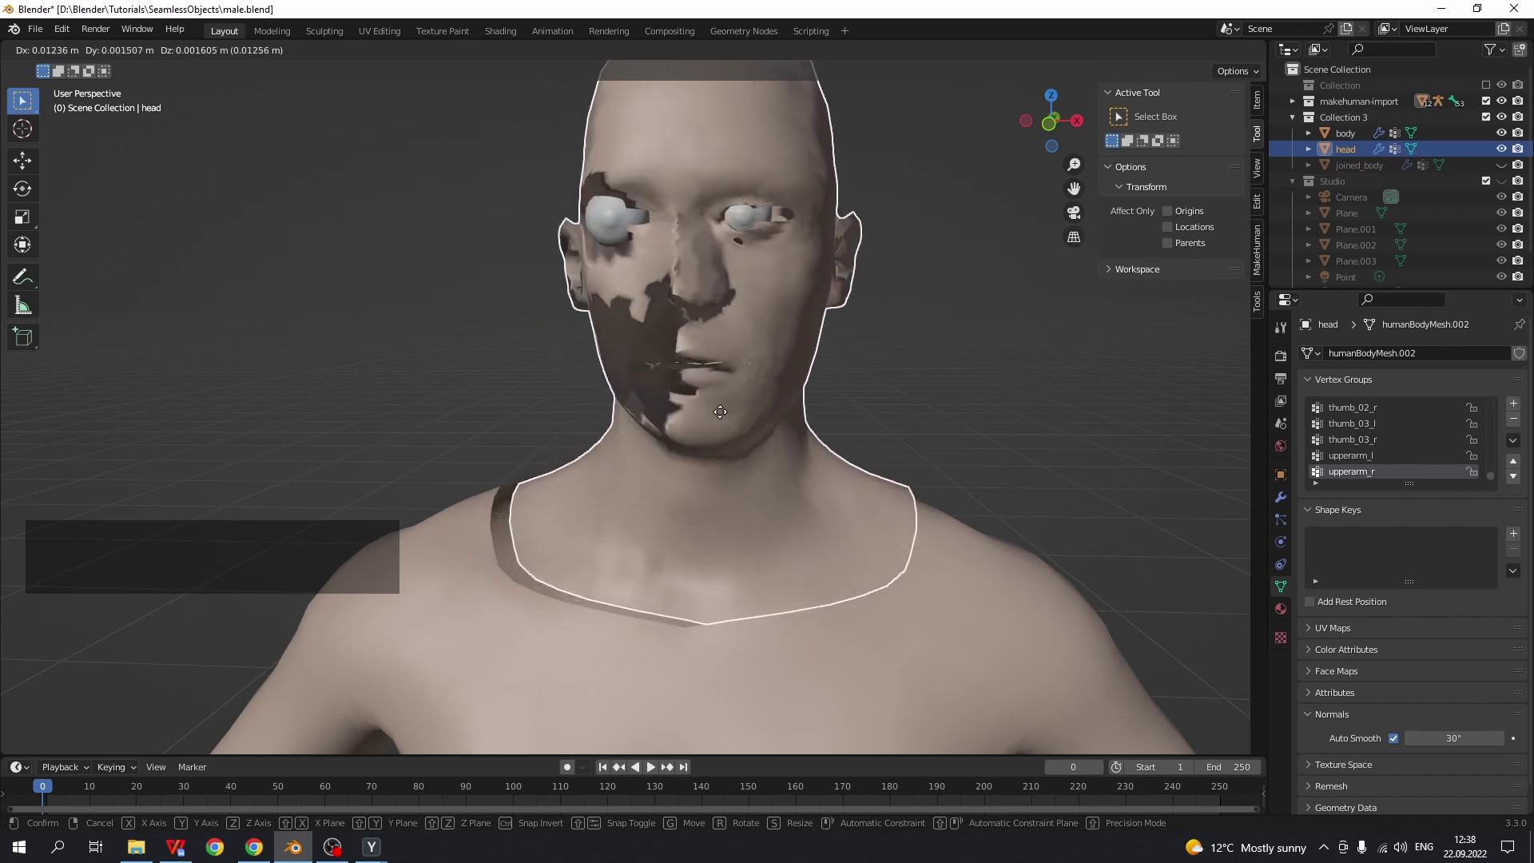
key(Escape)
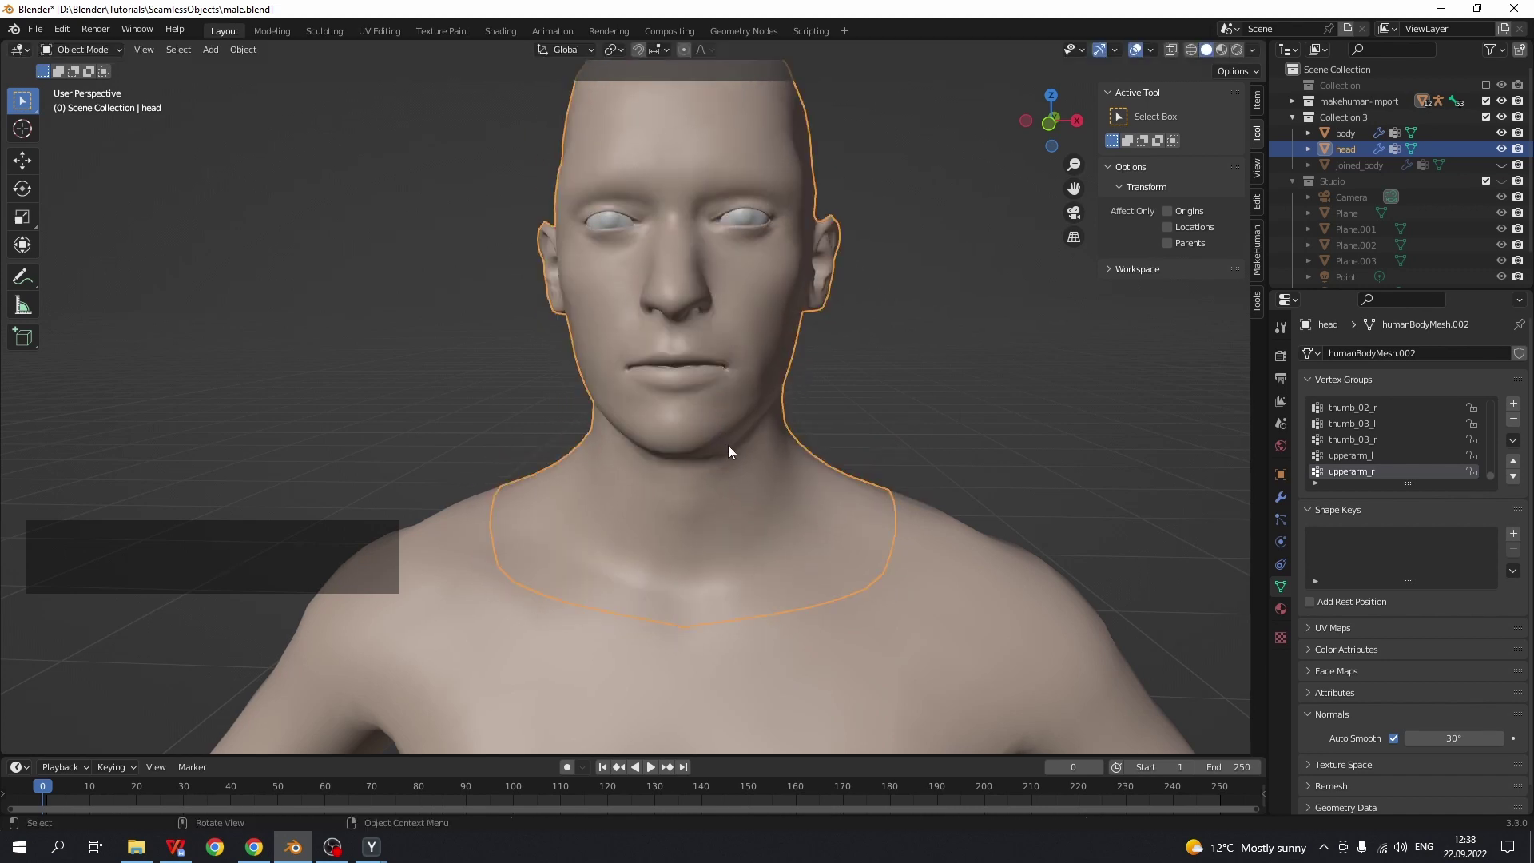
- Apply the DataTransfer modifier on both the head and the body
click(1280, 499)
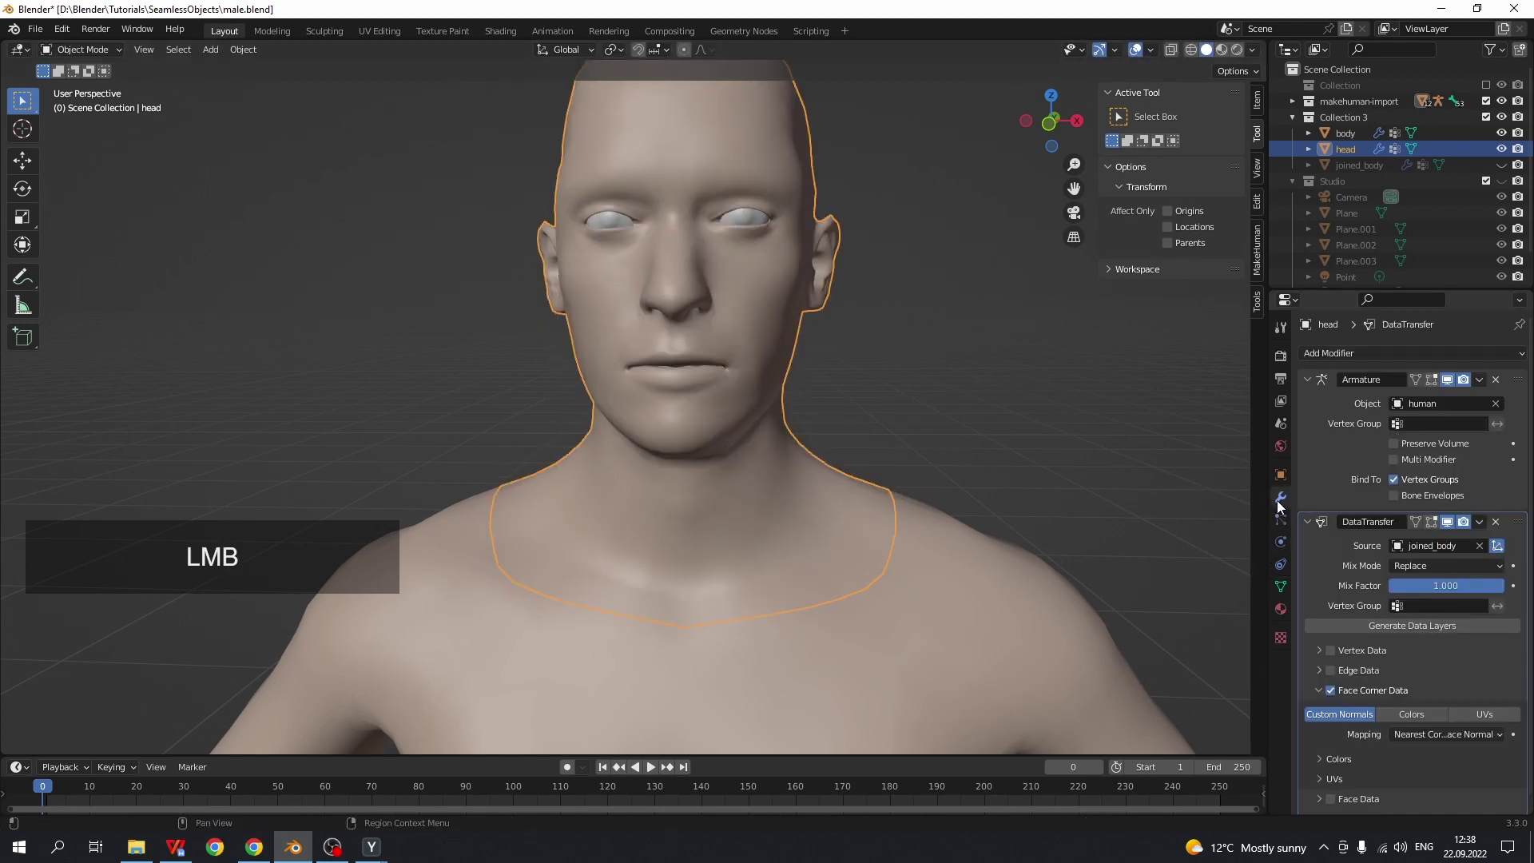
click(1479, 522)
click(1440, 540)
click(953, 608)
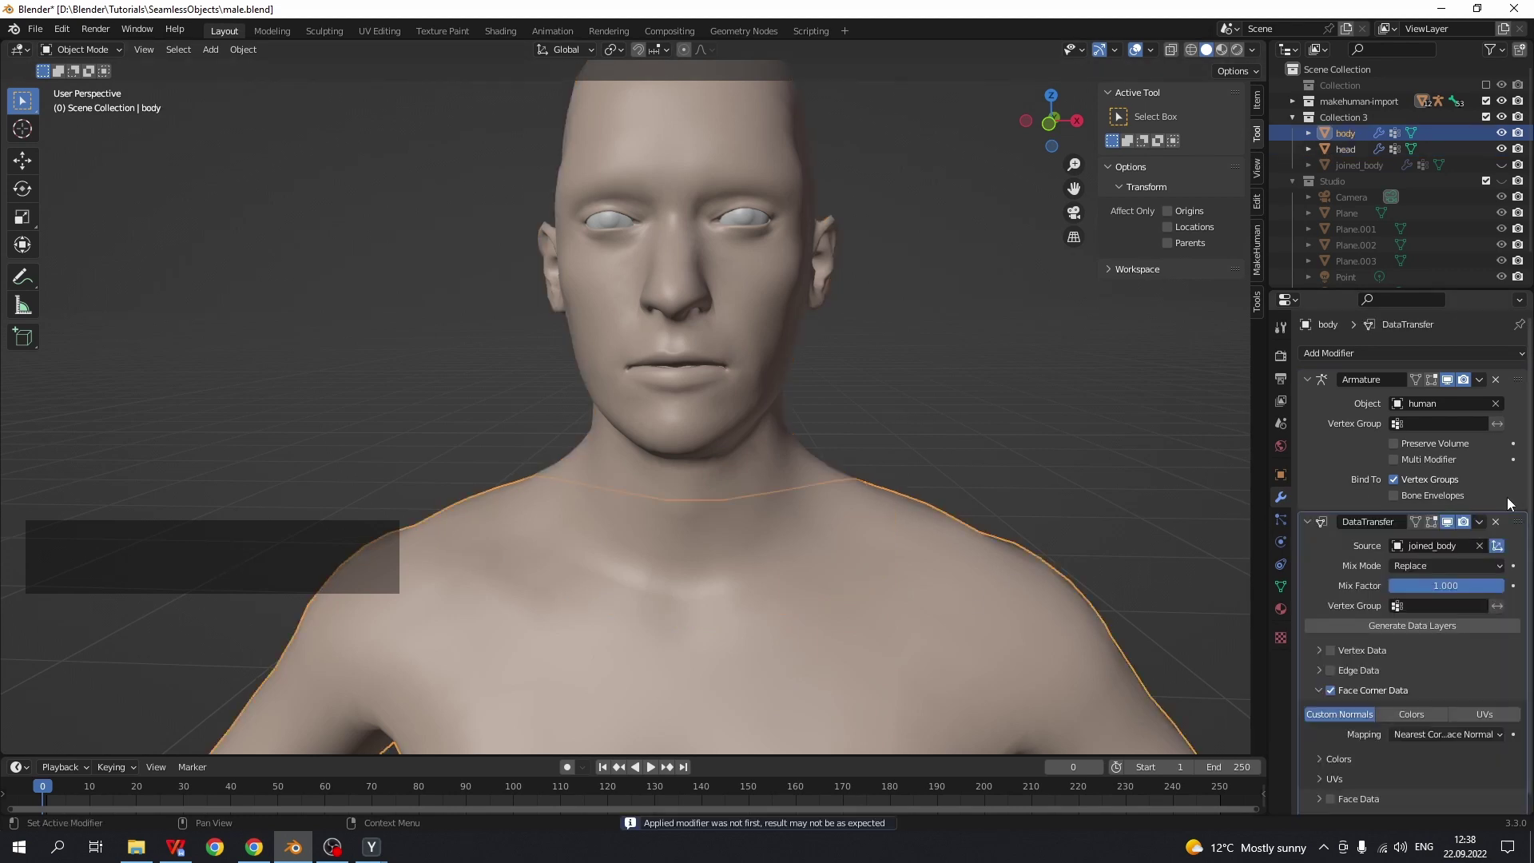
click(1480, 523)
click(1439, 540)
- Test-move the head again, cancel, and orbit to confirm the neck stays seamless
click(707, 531)
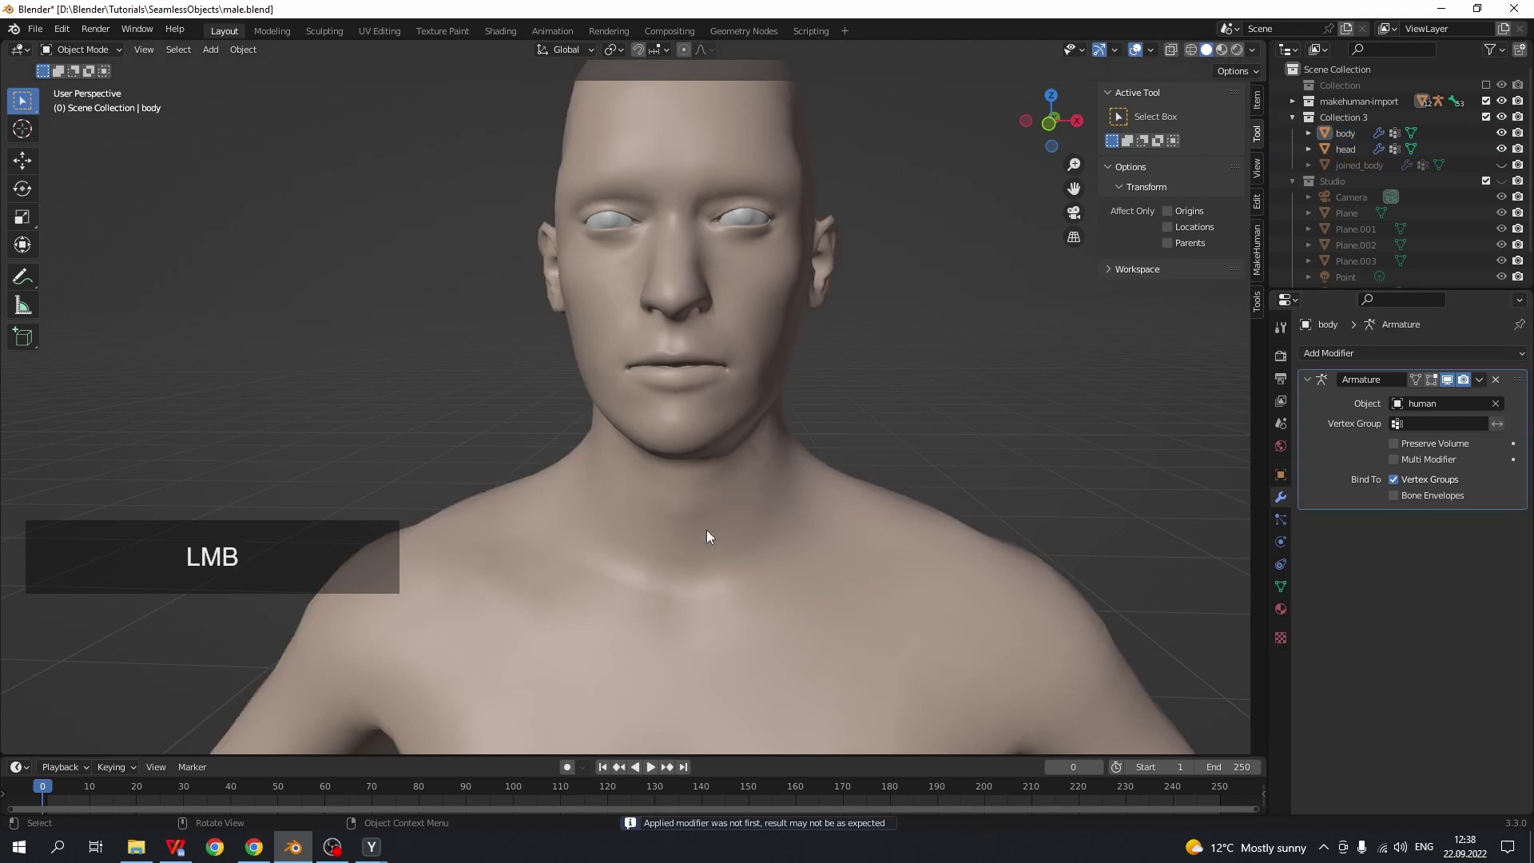
key(g)
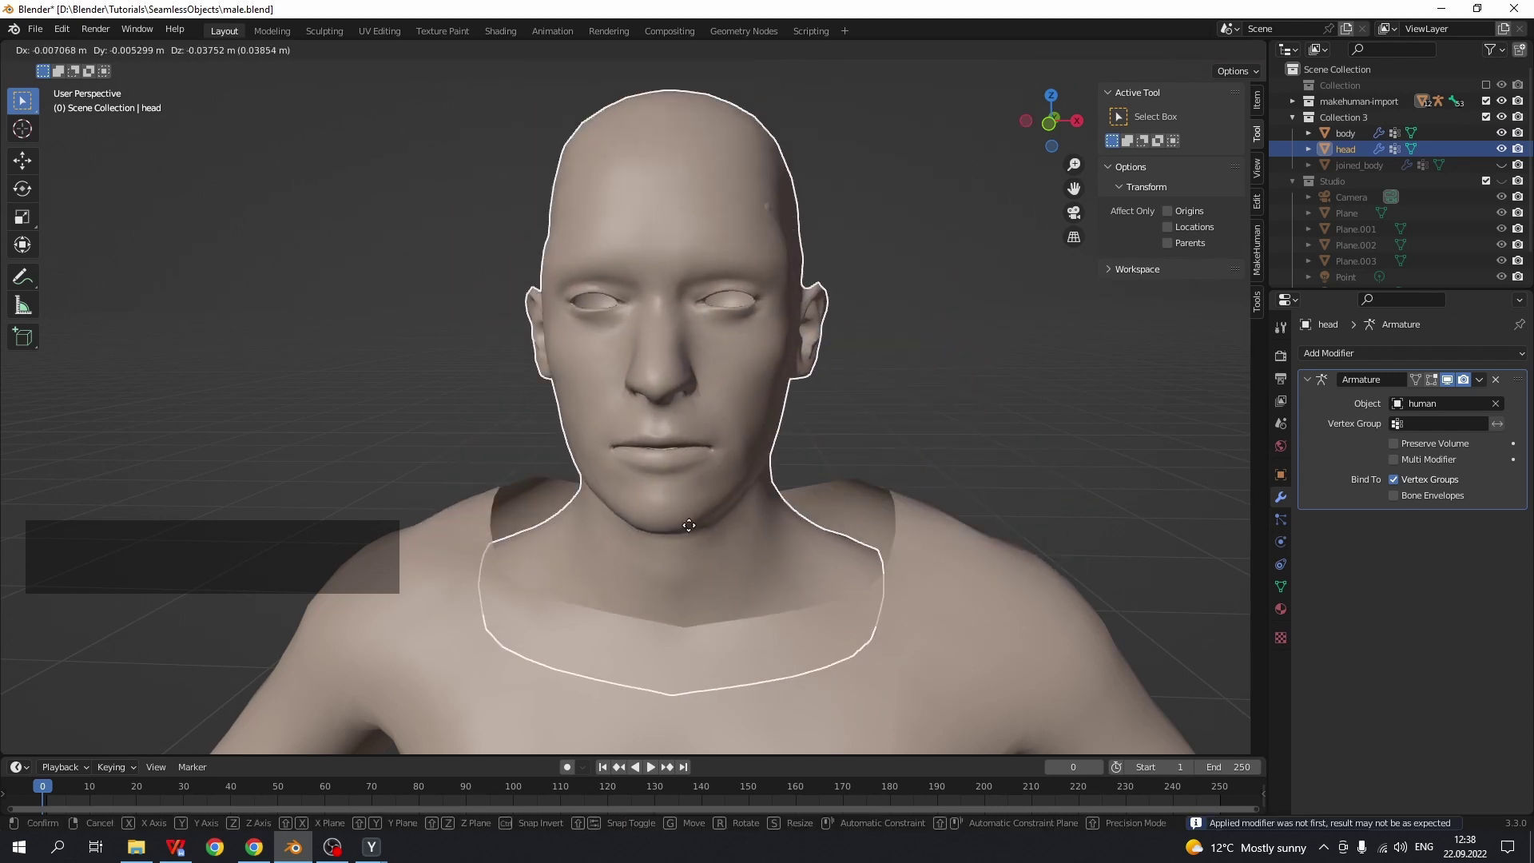
key(Escape)
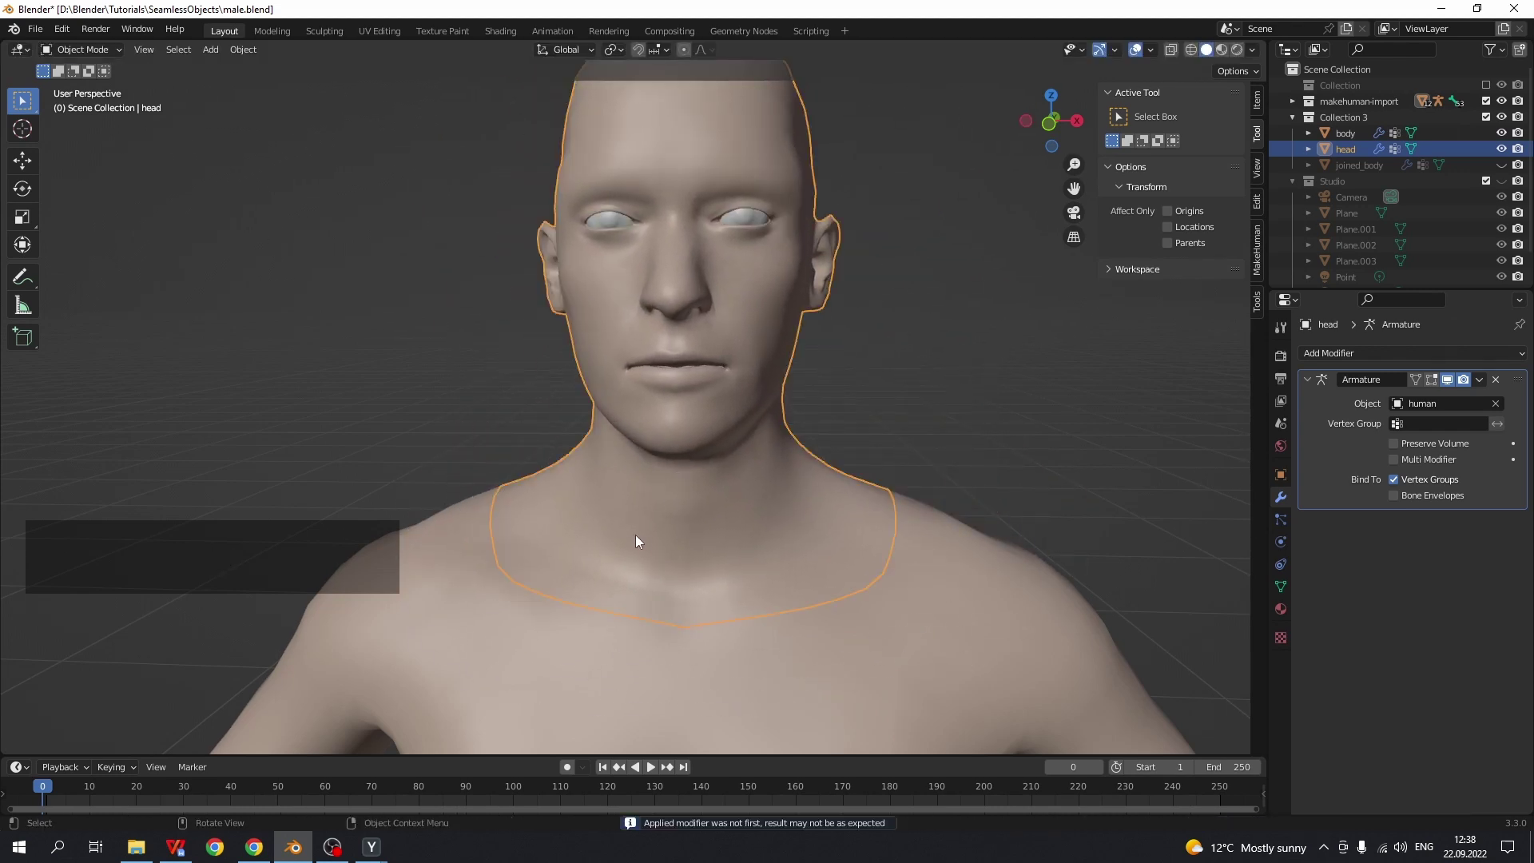
mouse_move(635, 541)
middle_down()
mouse_move(727, 538)
mouse_move(618, 544)
middle_up()
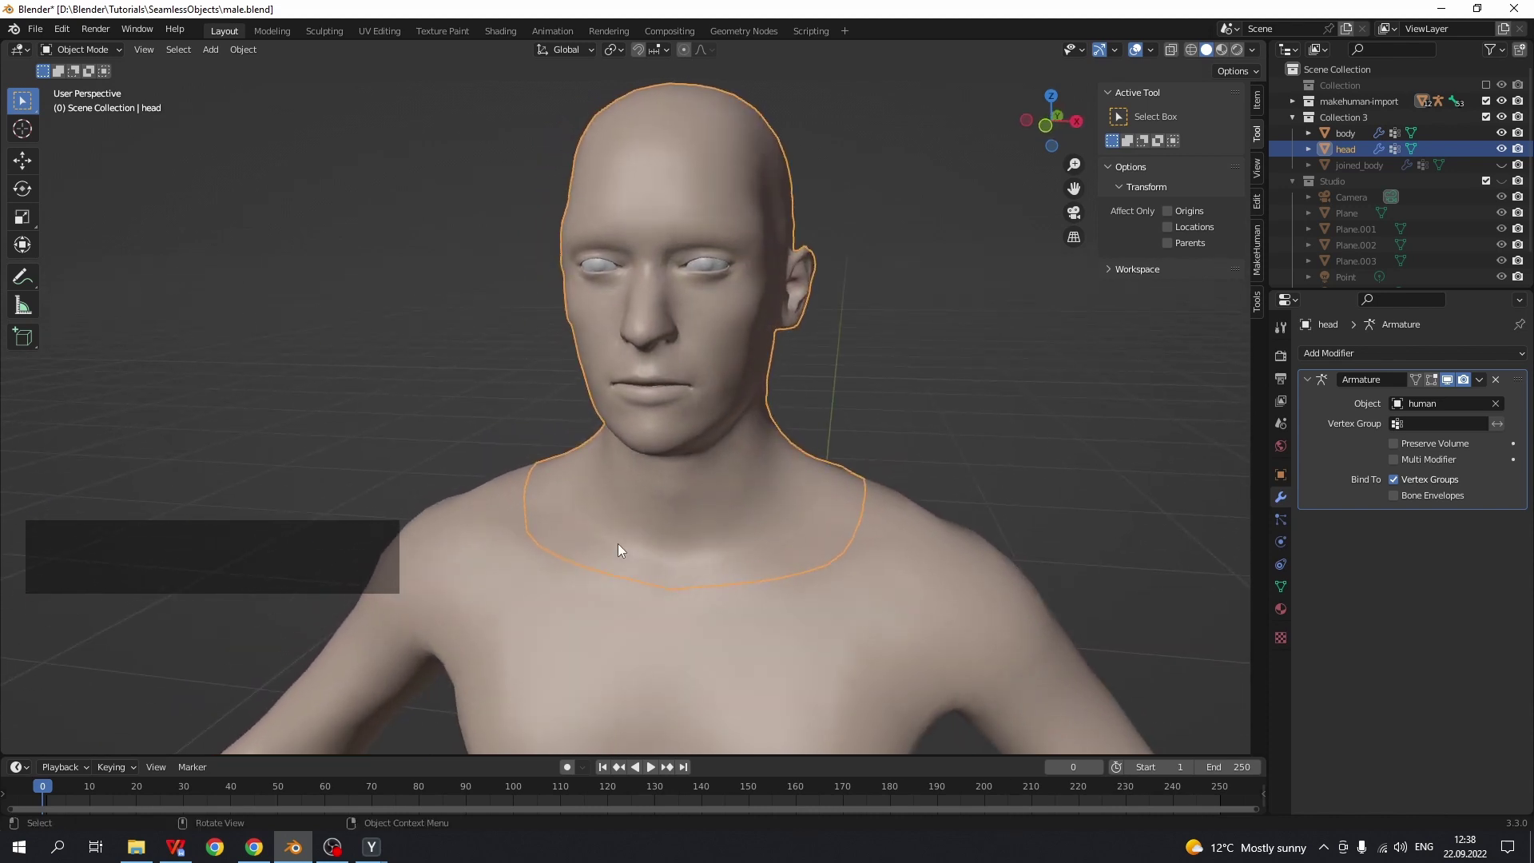